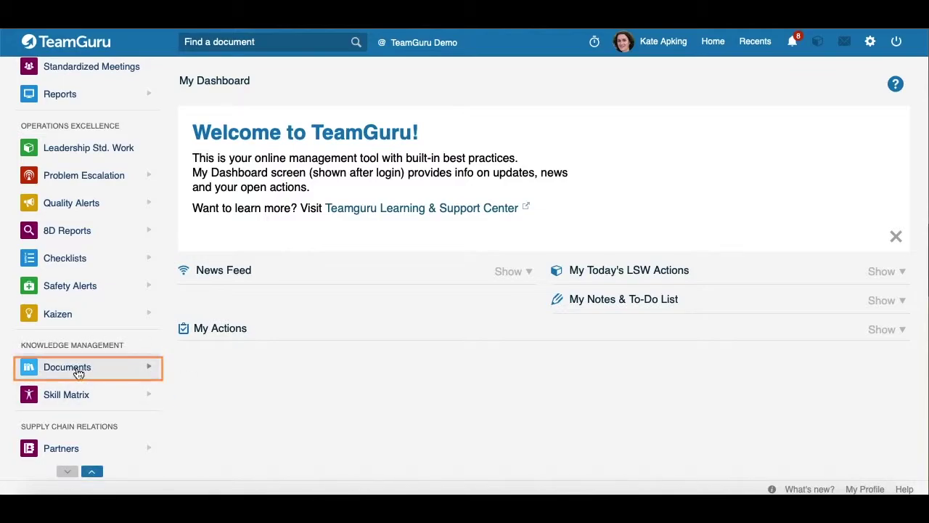
- Open the Documents list and look through its available filter options, closing the filters when done
{"action": "left_click", "coordinate": [78, 370]}
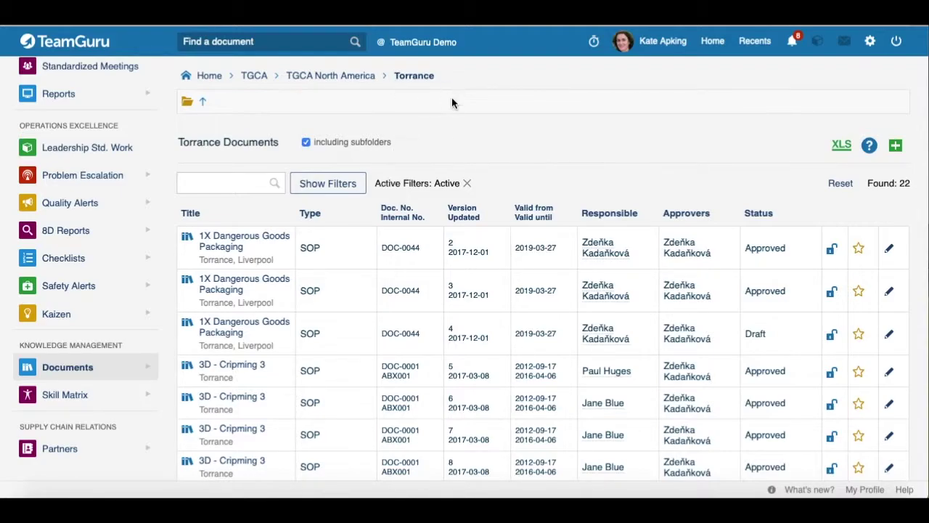
{"action": "left_click", "coordinate": [305, 187]}
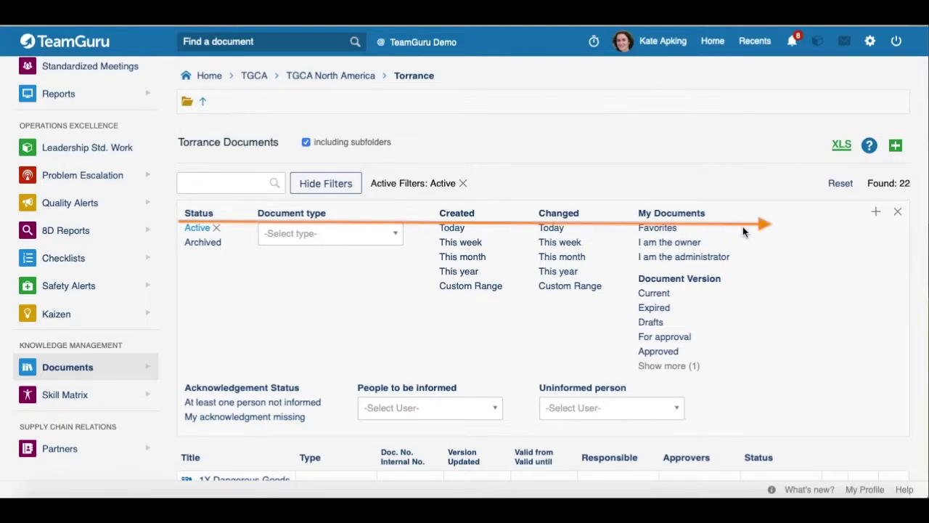
{"action": "left_click", "coordinate": [323, 183]}
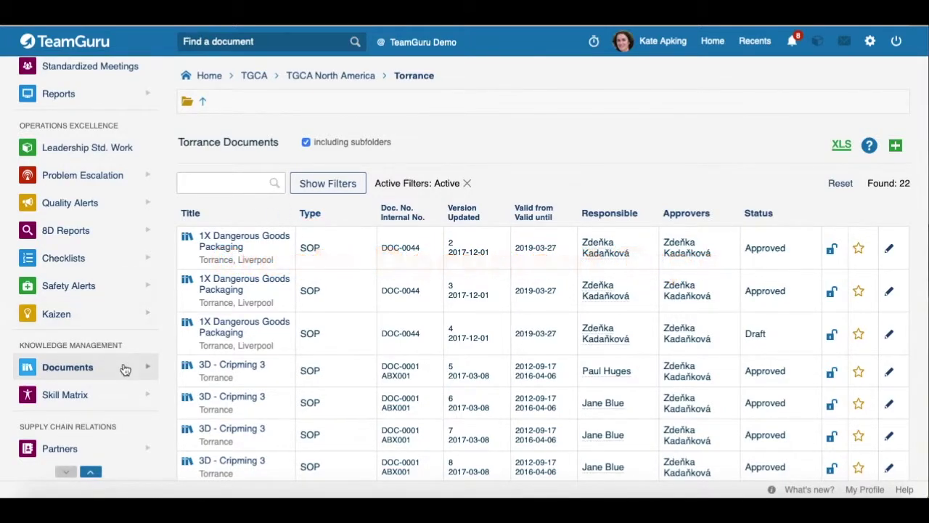
- Open the Document types list of the Documents module and start adding a new document type
{"action": "left_click", "coordinate": [148, 368]}
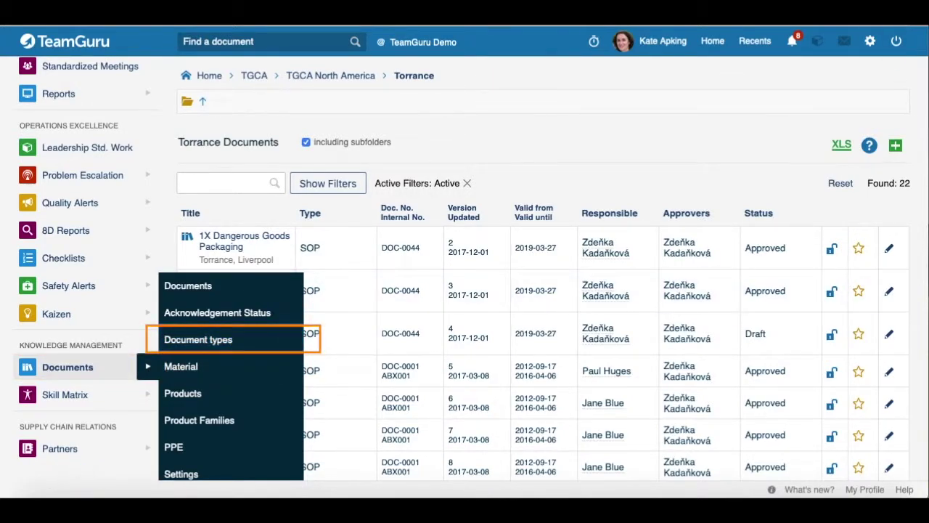
{"action": "left_click", "coordinate": [195, 343]}
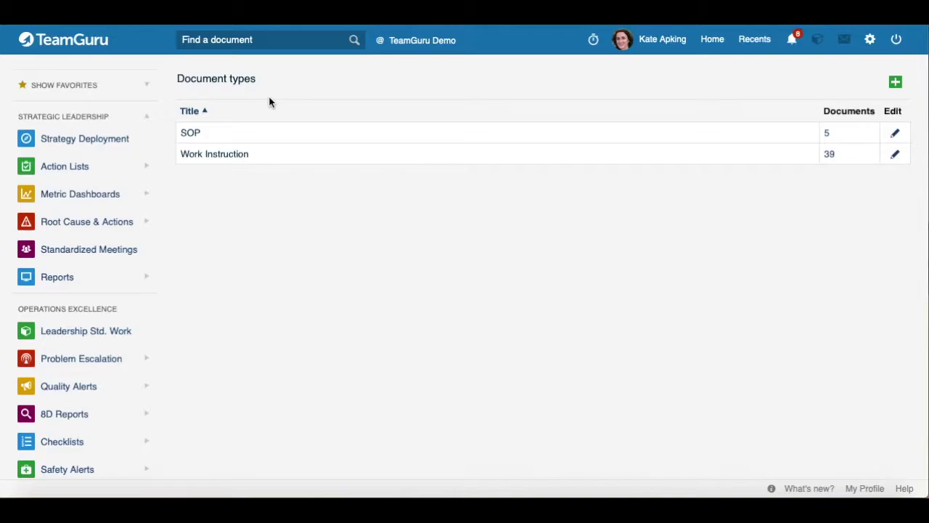
{"action": "left_click", "coordinate": [896, 84]}
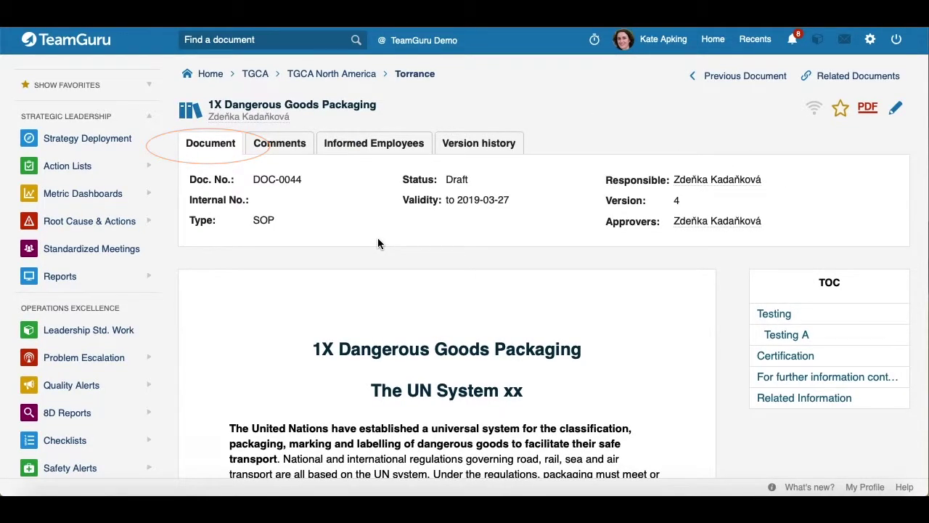
- Look through the body text and table of contents of the 1X Dangerous Goods Packaging document
{"action": "scroll", "coordinate": [378, 241], "scroll_direction": "down", "scroll_amount": 5}
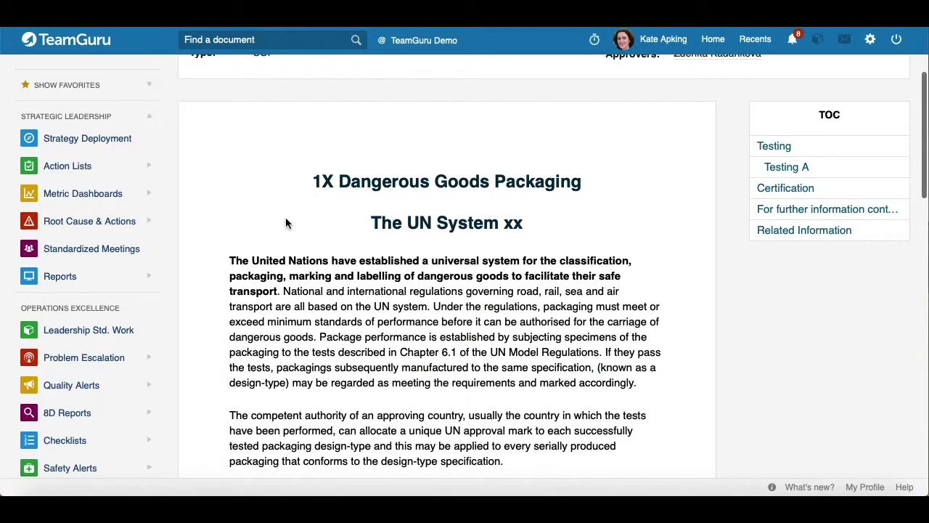
{"action": "scroll", "coordinate": [657, 152], "scroll_direction": "down", "scroll_amount": 1}
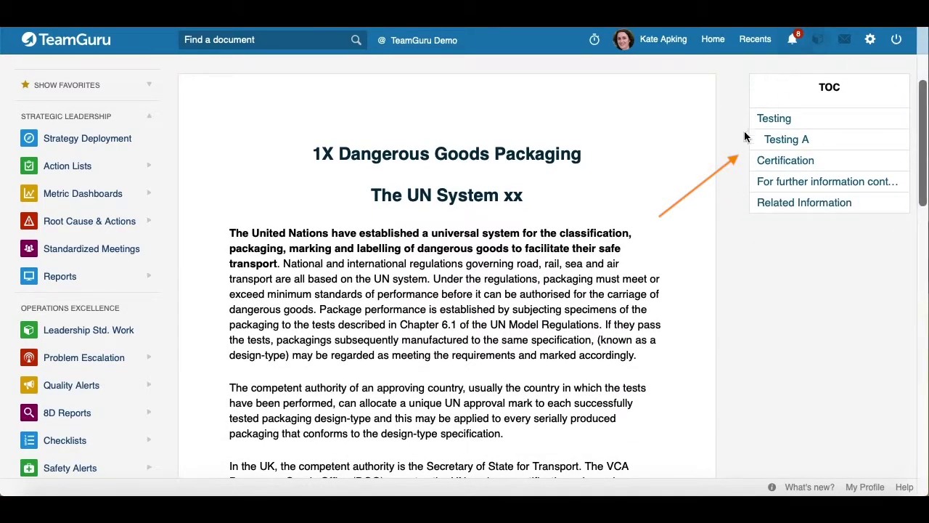
{"action": "scroll", "coordinate": [739, 215], "scroll_direction": "up", "scroll_amount": 5}
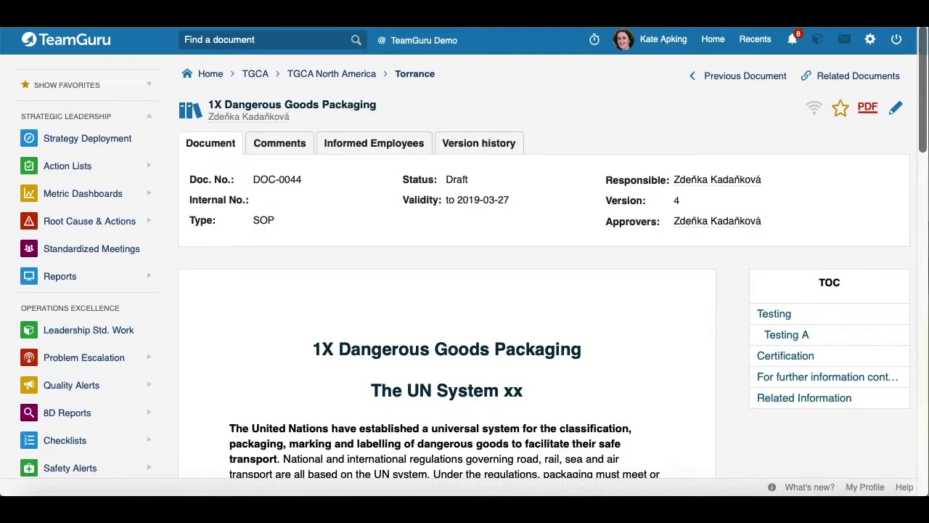
- Open the 1X Dangerous Goods Packaging document for editing and review its version details and text editor
{"action": "left_click", "coordinate": [896, 109]}
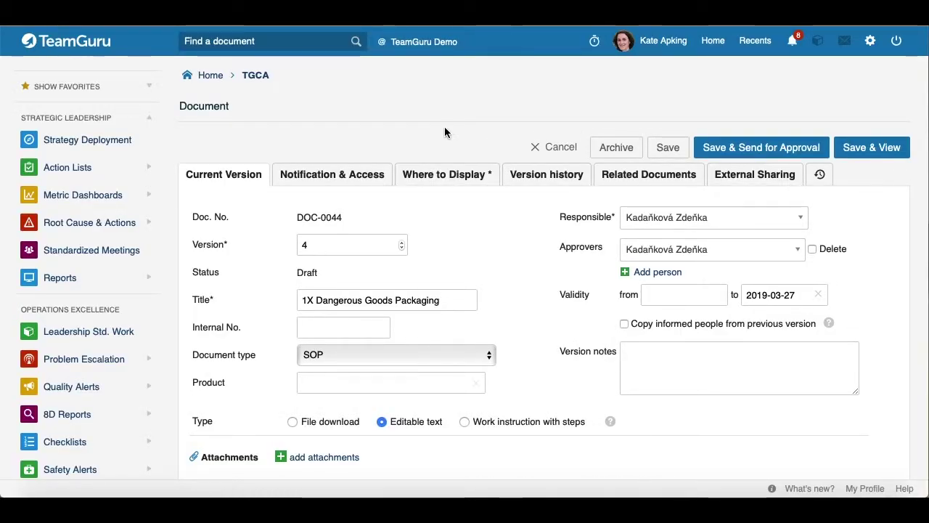
{"action": "scroll", "coordinate": [444, 131], "scroll_direction": "down", "scroll_amount": 2}
{"action": "scroll", "coordinate": [444, 131], "scroll_direction": "down", "scroll_amount": 3}
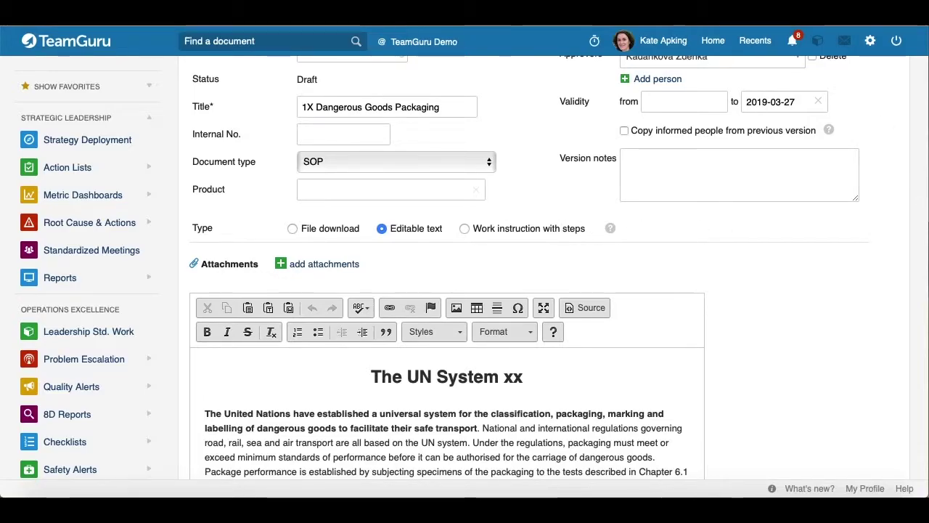
{"action": "scroll", "coordinate": [340, 277], "scroll_direction": "up", "scroll_amount": 1}
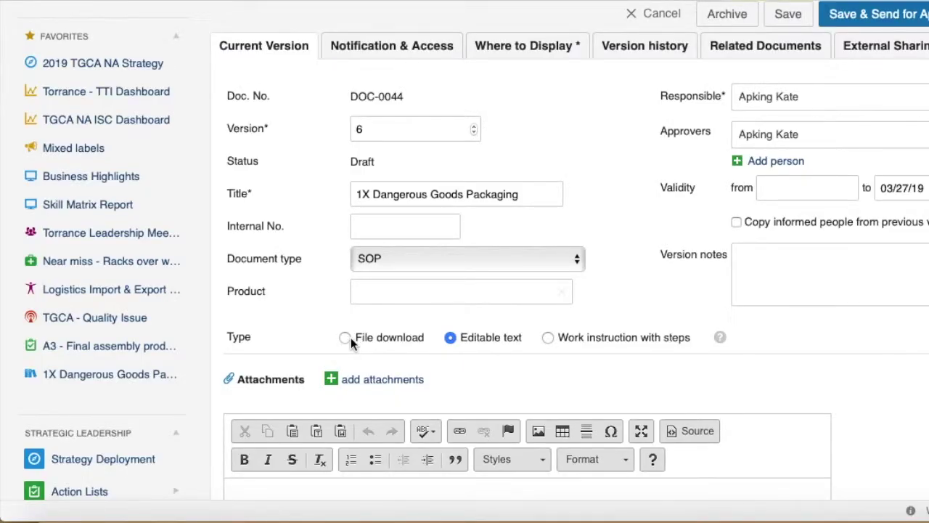
- Set the document's content type to File download and check the attached document and source file fields
{"action": "left_click", "coordinate": [344, 338]}
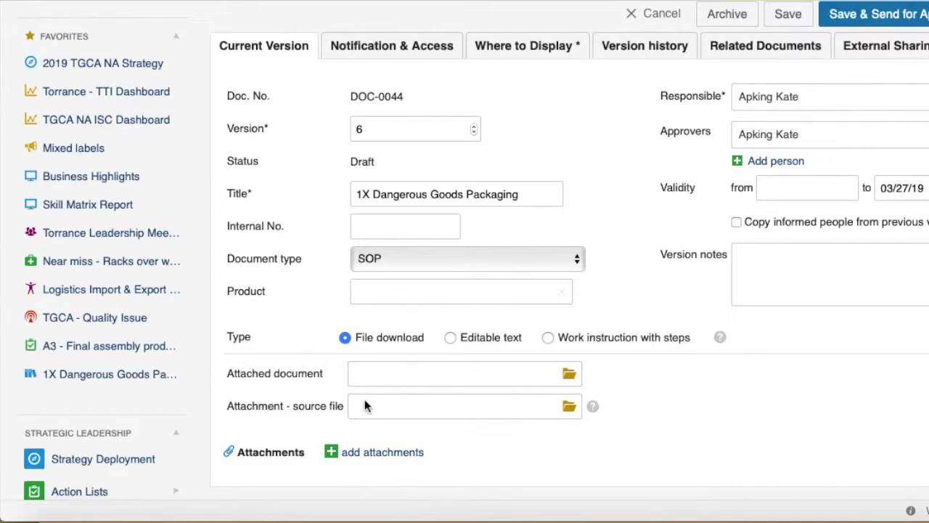
{"action": "left_click_drag", "start_coordinate": [354, 380], "coordinate": [417, 371]}
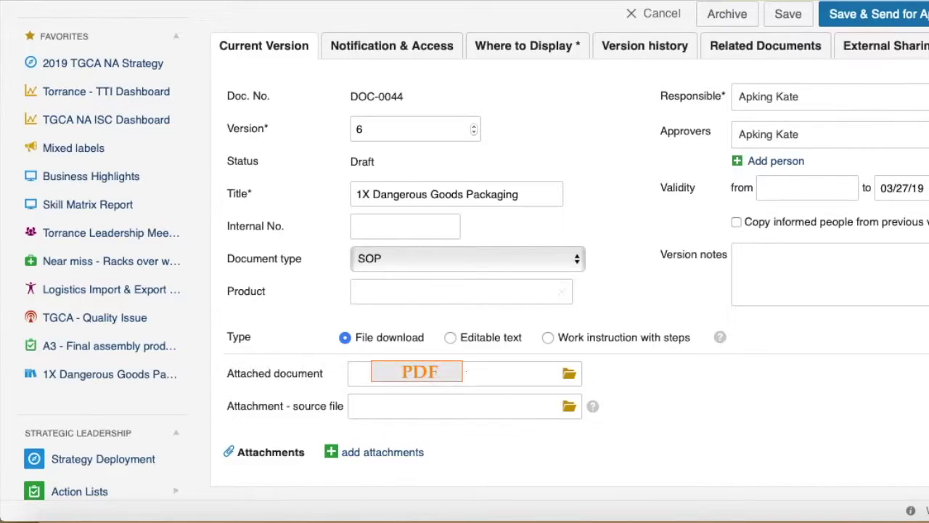
{"action": "left_click_drag", "start_coordinate": [419, 385], "coordinate": [419, 385]}
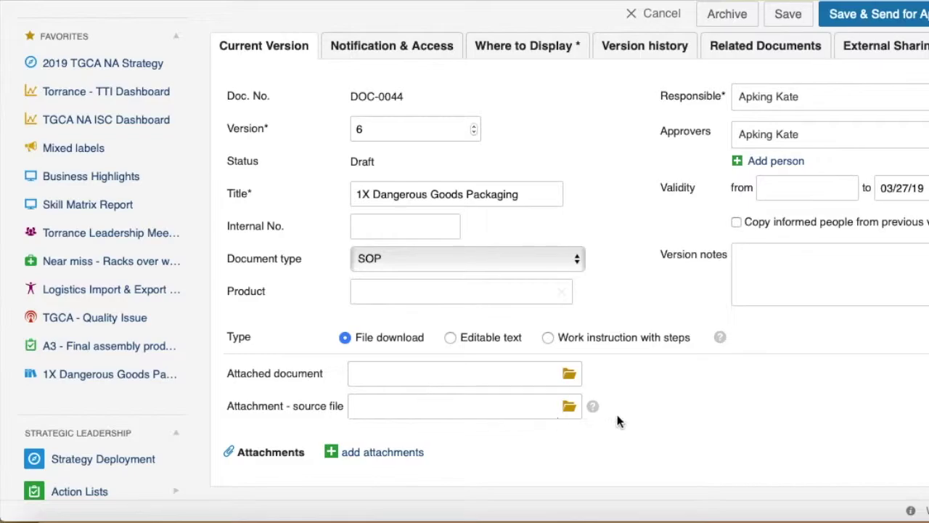
{"action": "mouse_move", "coordinate": [593, 409]}
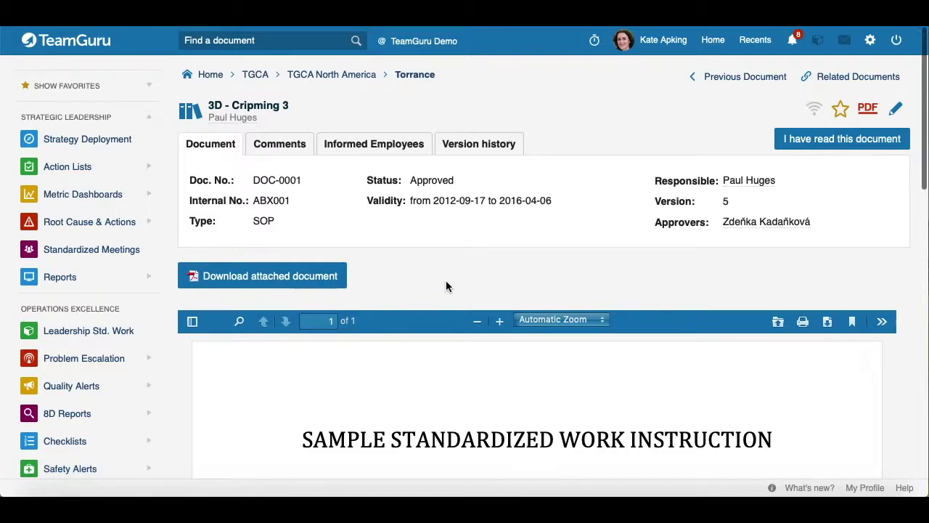
- Look through the embedded PDF work instruction in the 3D - Cripming 3 document
{"action": "scroll", "coordinate": [446, 282], "scroll_direction": "down", "scroll_amount": 5}
{"action": "scroll", "coordinate": [447, 285], "scroll_direction": "down", "scroll_amount": 8}
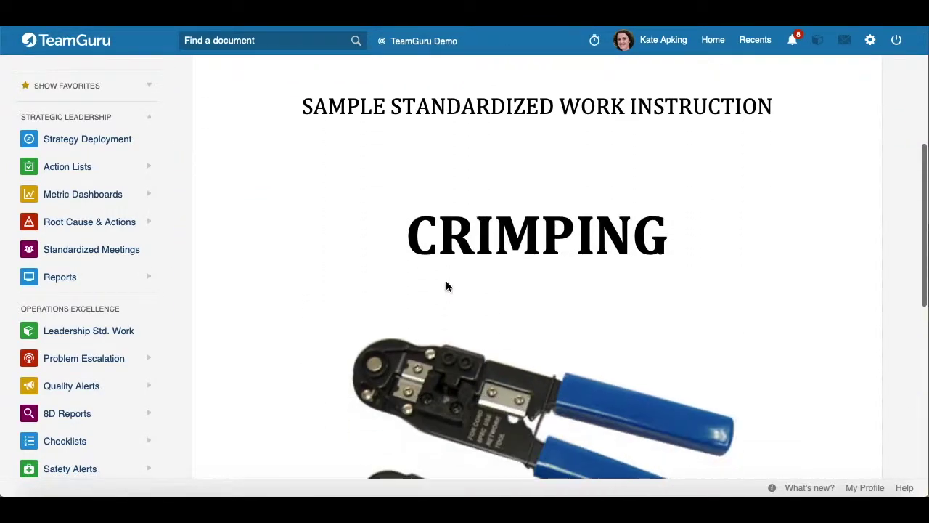
{"action": "scroll", "coordinate": [446, 285], "scroll_direction": "down", "scroll_amount": 5}
{"action": "scroll", "coordinate": [446, 280], "scroll_direction": "up", "scroll_amount": 10}
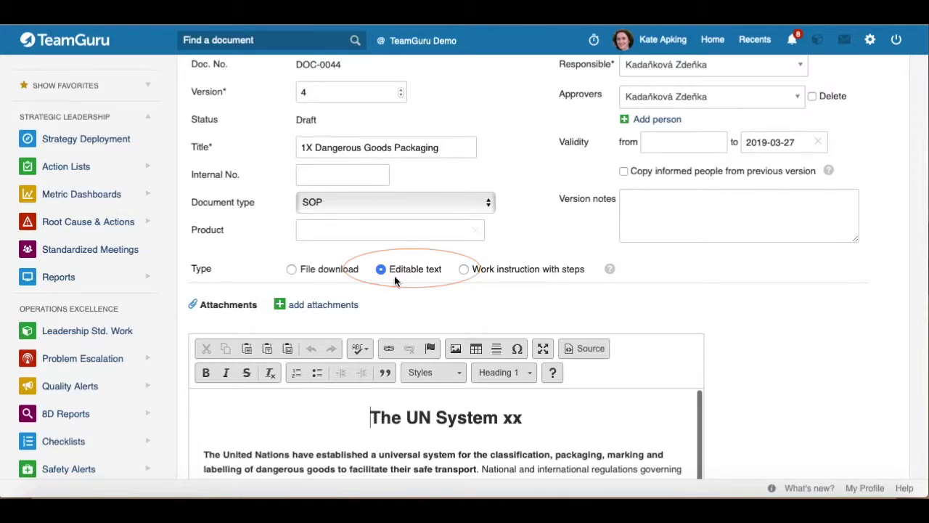
- Examine the formatting tools for editable text and the paragraph format options for The UN System xx heading
{"action": "scroll", "coordinate": [420, 278], "scroll_direction": "down", "scroll_amount": 3}
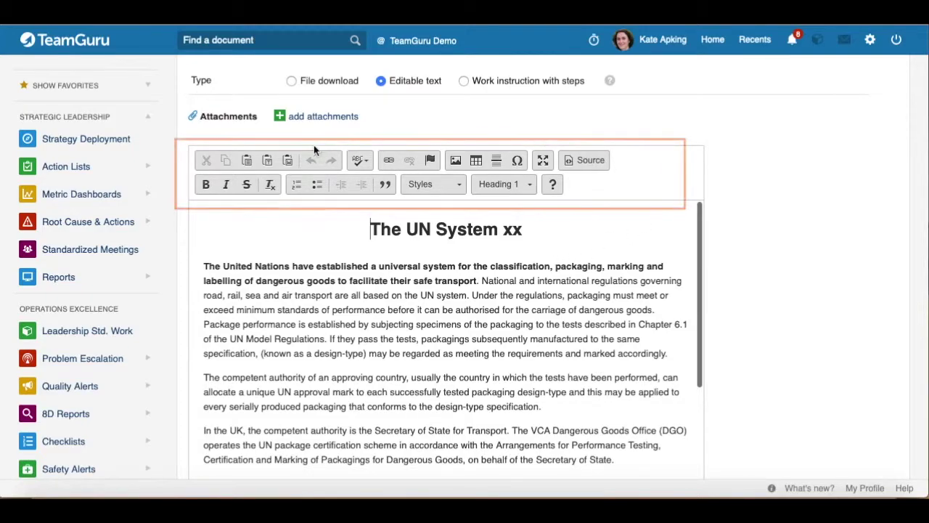
{"action": "scroll", "coordinate": [661, 268], "scroll_direction": "up", "scroll_amount": 2}
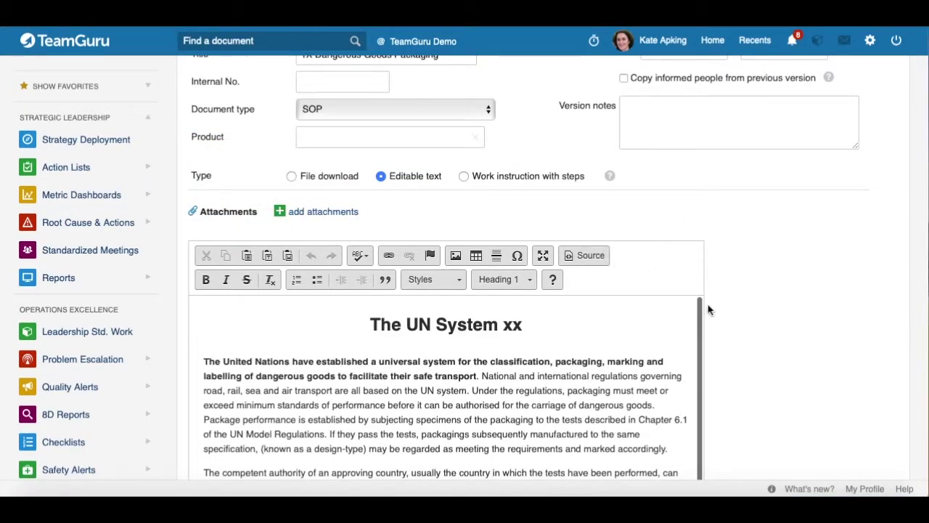
{"action": "left_click", "coordinate": [529, 282]}
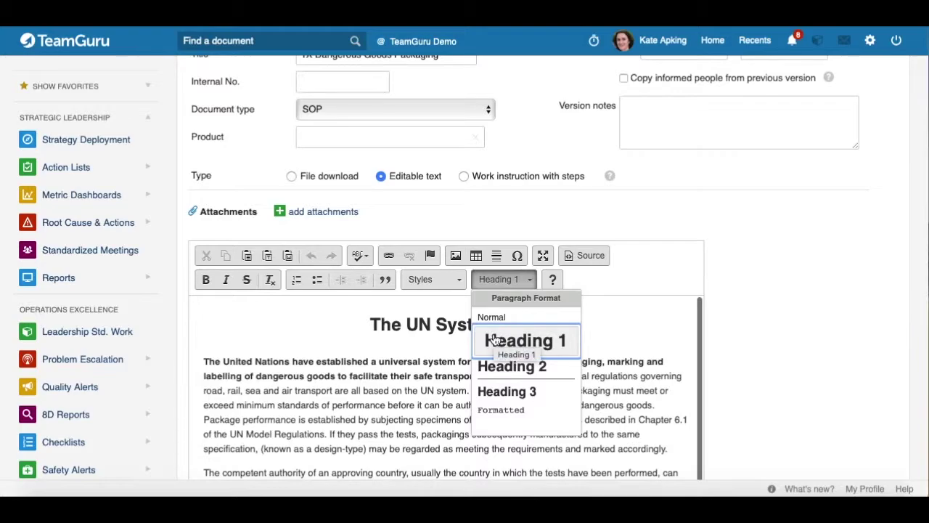
{"action": "left_click", "coordinate": [431, 328]}
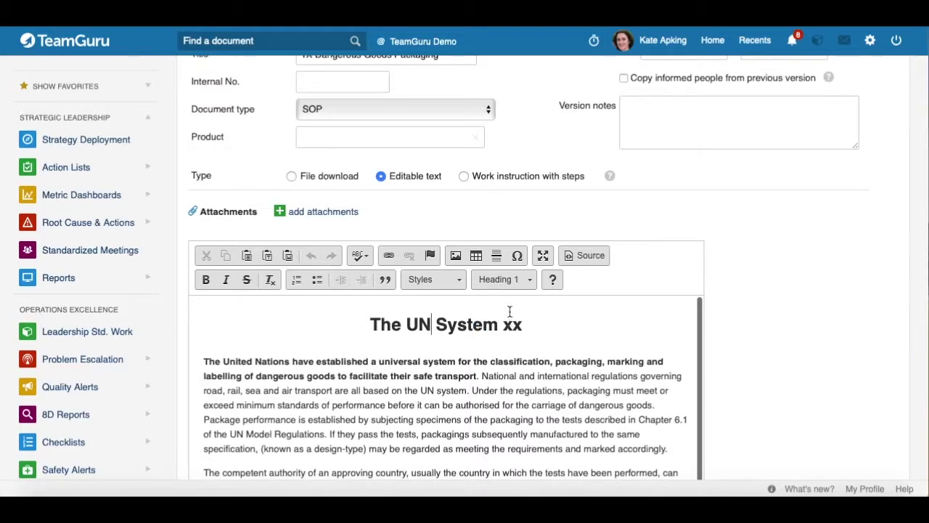
- Check the heading levels used for the Testing and Testing A headings and the main title
{"action": "scroll", "coordinate": [313, 356], "scroll_direction": "down", "scroll_amount": 6}
{"action": "left_click_drag", "start_coordinate": [262, 369], "coordinate": [181, 373]}
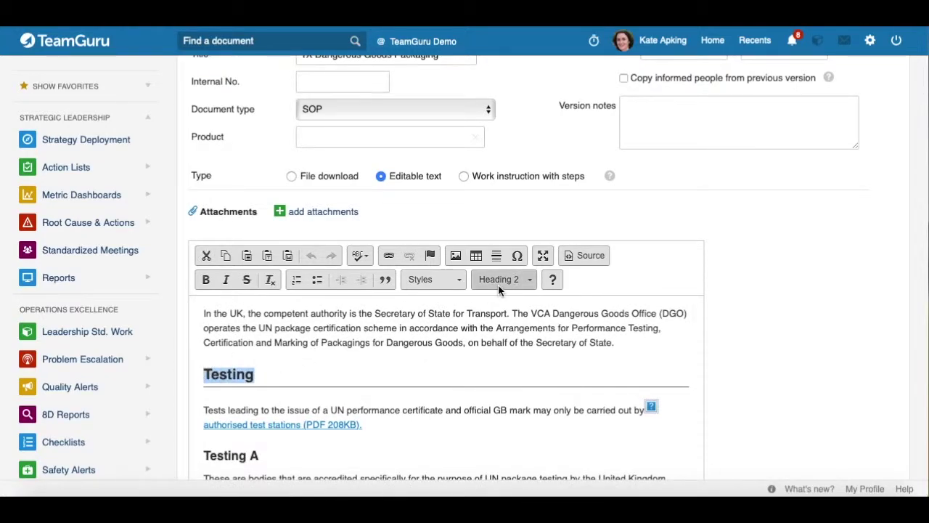
{"action": "left_click_drag", "start_coordinate": [275, 460], "coordinate": [197, 463]}
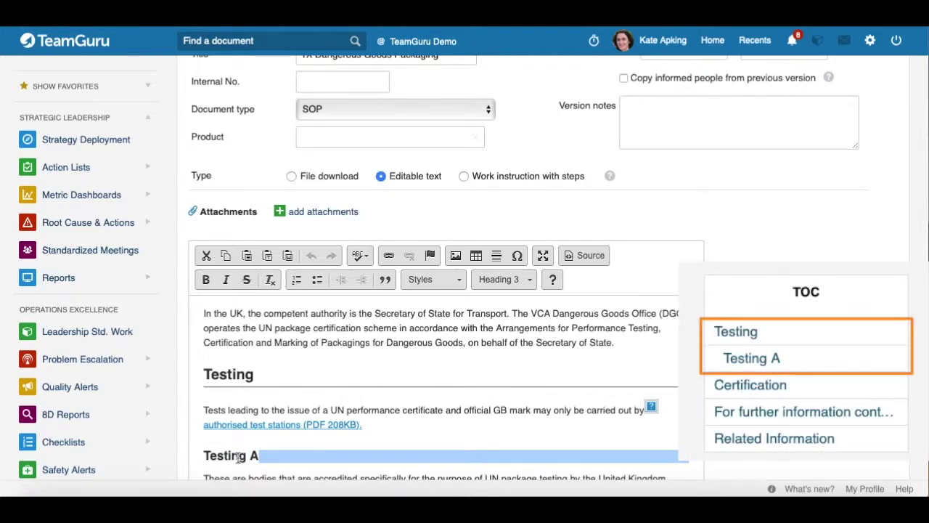
{"action": "scroll", "coordinate": [421, 380], "scroll_direction": "up", "scroll_amount": 5}
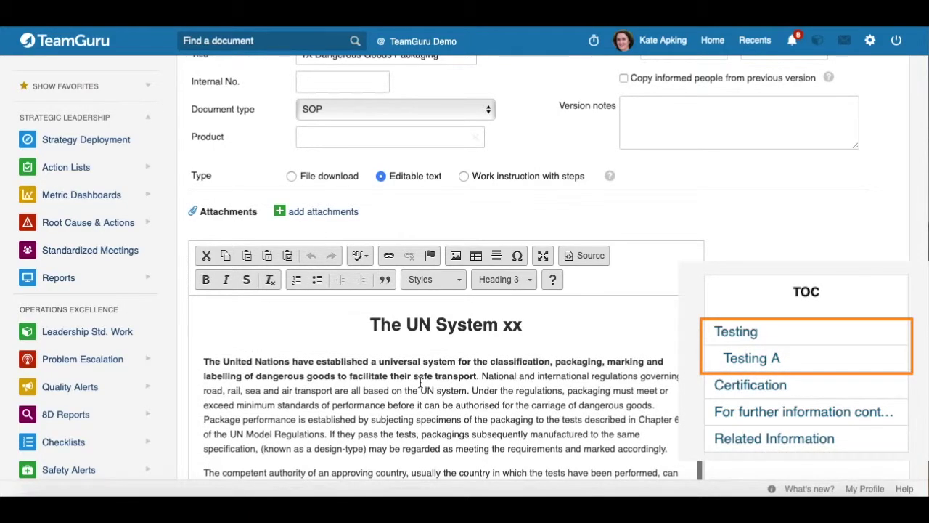
{"action": "scroll", "coordinate": [386, 332], "scroll_direction": "down", "scroll_amount": 1}
{"action": "left_click", "coordinate": [386, 332]}
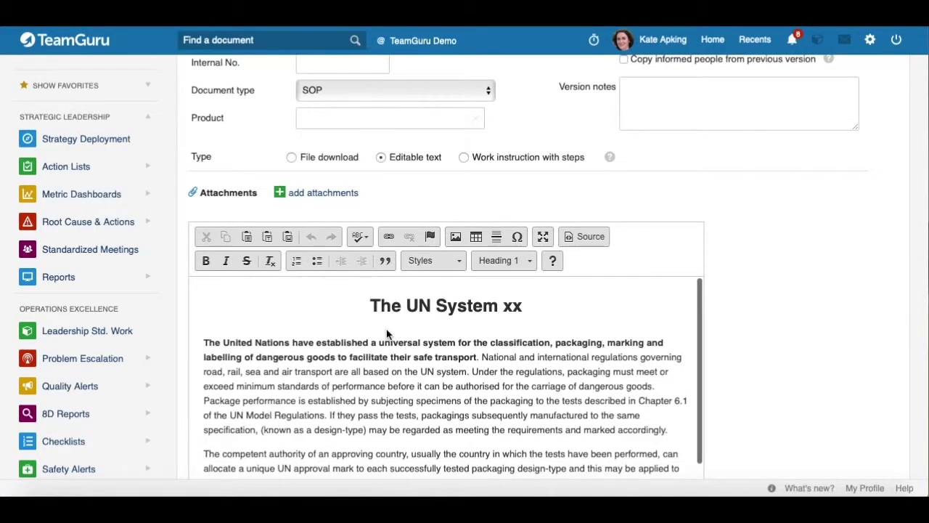
{"action": "scroll", "coordinate": [386, 330], "scroll_direction": "up", "scroll_amount": 4}
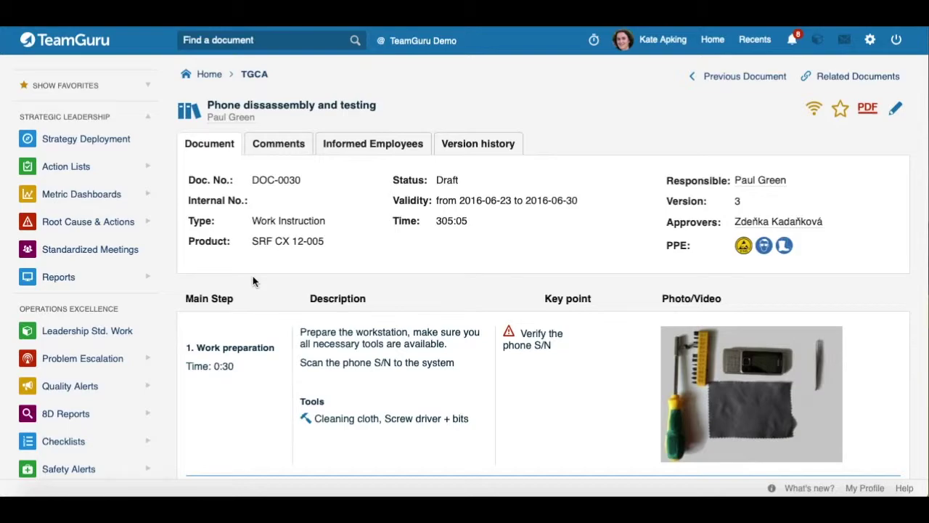
- Review the steps of the Phone dissassembly and testing work instruction and view the Work preparation photo enlarged
{"action": "scroll", "coordinate": [252, 281], "scroll_direction": "down", "scroll_amount": 1}
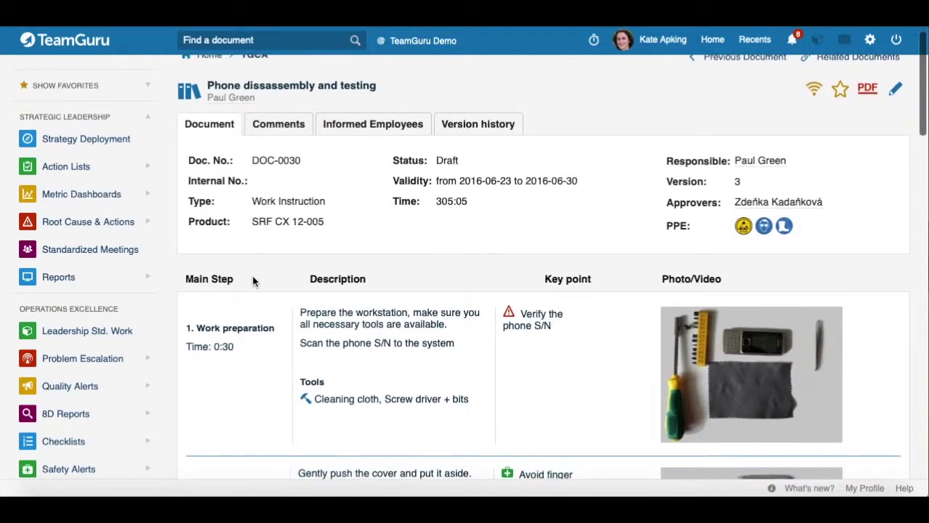
{"action": "scroll", "coordinate": [229, 336], "scroll_direction": "down", "scroll_amount": 5}
{"action": "scroll", "coordinate": [230, 336], "scroll_direction": "up", "scroll_amount": 3}
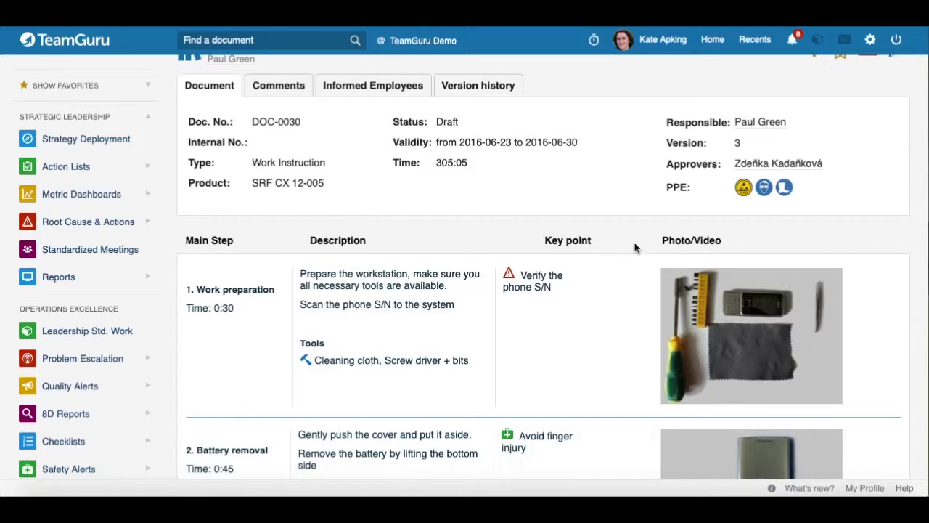
{"action": "scroll", "coordinate": [621, 245], "scroll_direction": "down", "scroll_amount": 1}
{"action": "scroll", "coordinate": [621, 245], "scroll_direction": "down", "scroll_amount": 3}
{"action": "left_click", "coordinate": [719, 223]}
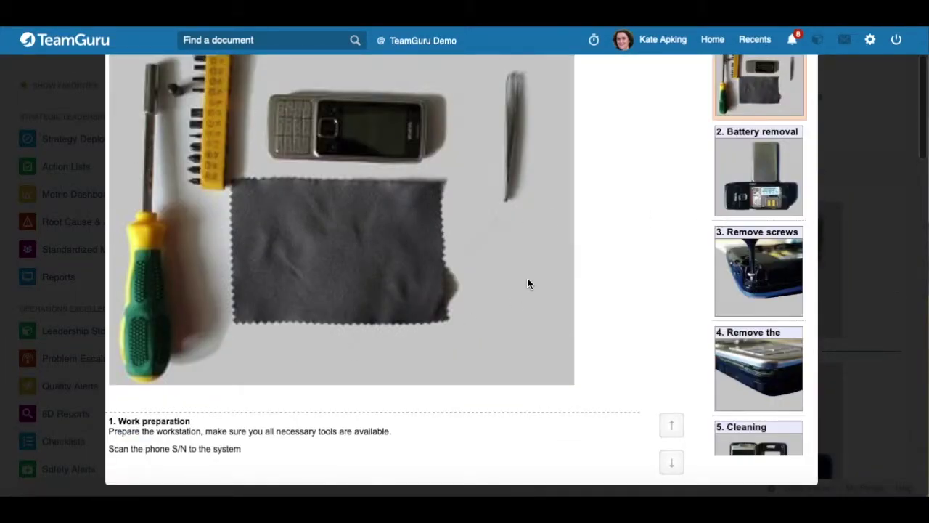
{"action": "left_click", "coordinate": [330, 391]}
- Play the video of step 9, Connect the testing PS, and pause it after a few seconds
{"action": "scroll", "coordinate": [790, 312], "scroll_direction": "down", "scroll_amount": 10}
{"action": "scroll", "coordinate": [790, 312], "scroll_direction": "down", "scroll_amount": 15}
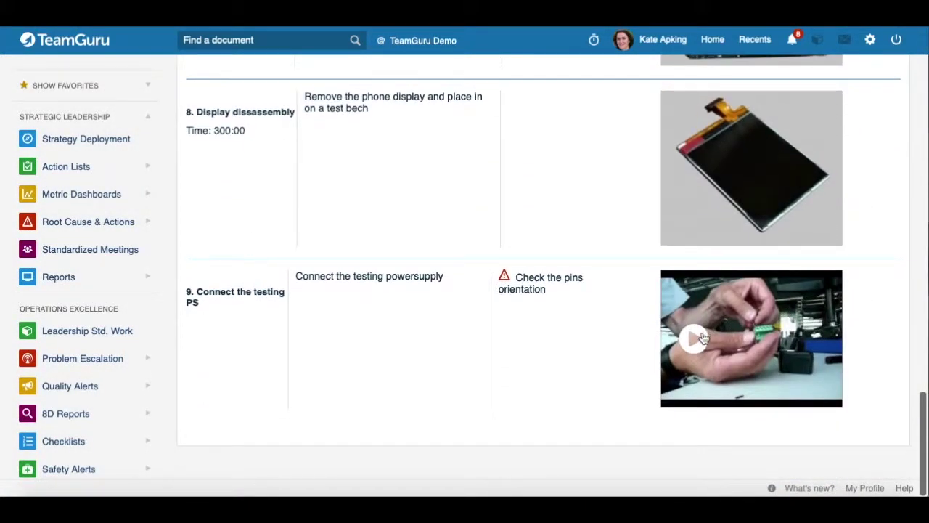
{"action": "left_click", "coordinate": [702, 338]}
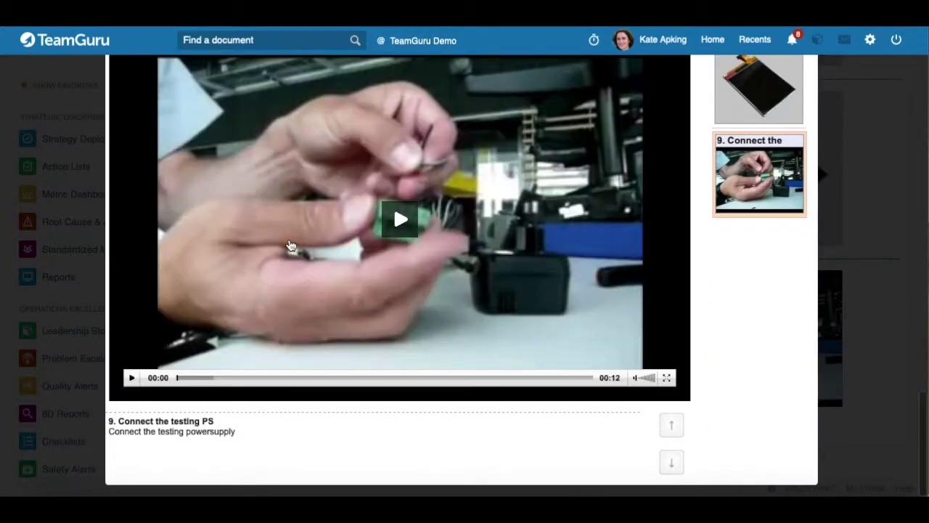
{"action": "left_click", "coordinate": [288, 245]}
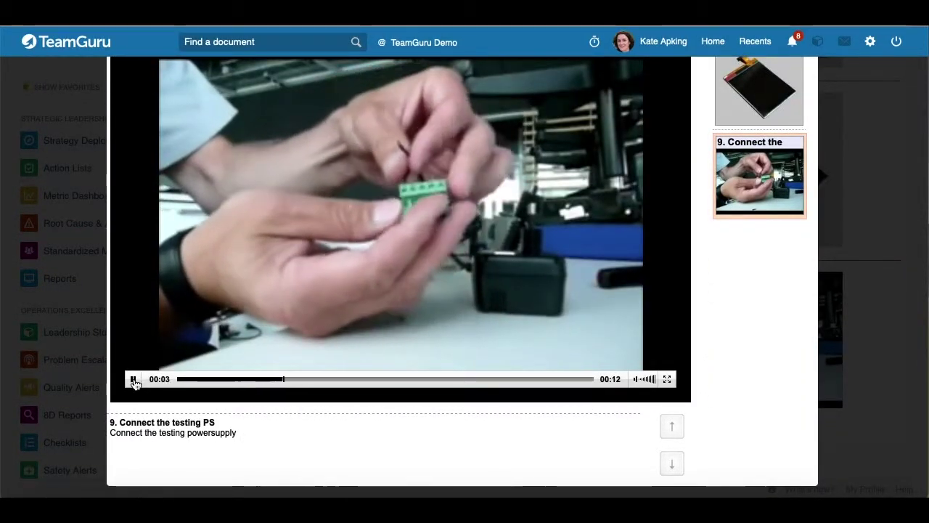
{"action": "left_click", "coordinate": [135, 379]}
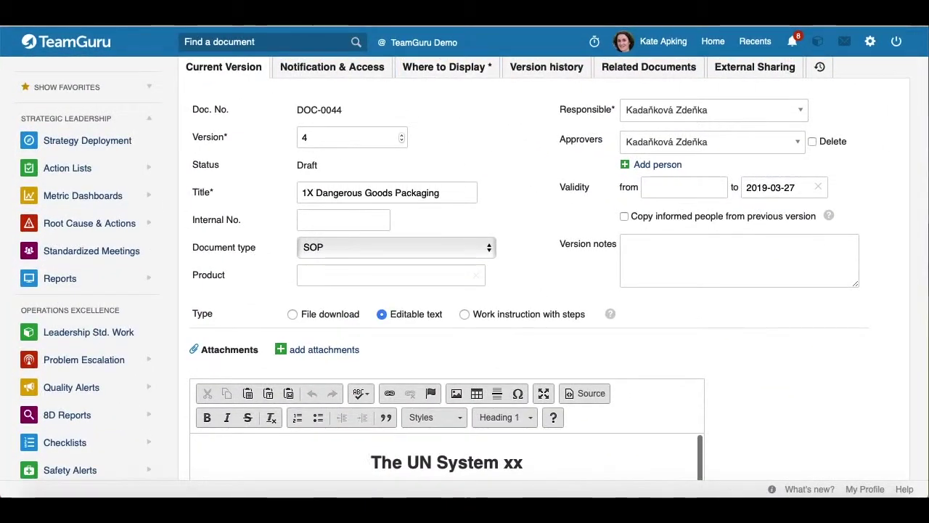
- Examine the current version details of 1X Dangerous Goods Packaging, including the numbering, title and document type options
{"action": "scroll", "coordinate": [498, 217], "scroll_direction": "up", "scroll_amount": 3}
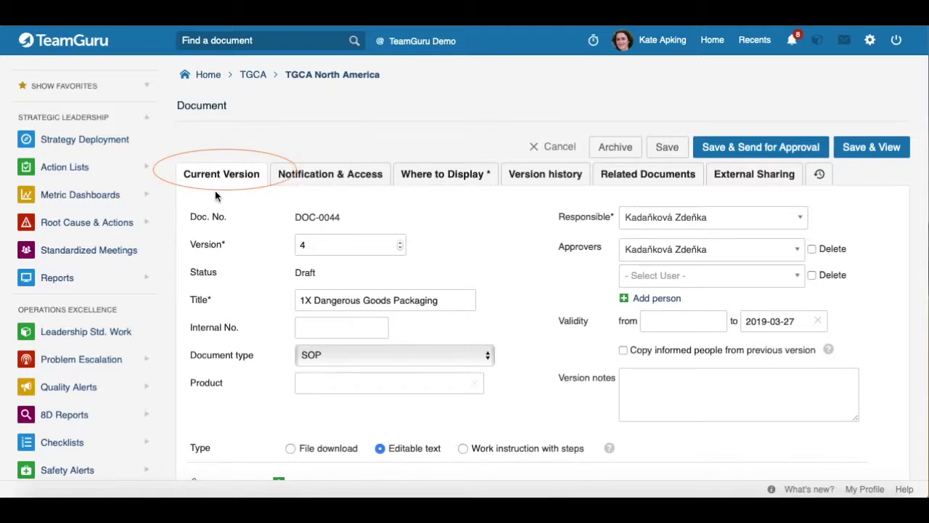
{"action": "scroll", "coordinate": [261, 208], "scroll_direction": "down", "scroll_amount": 1}
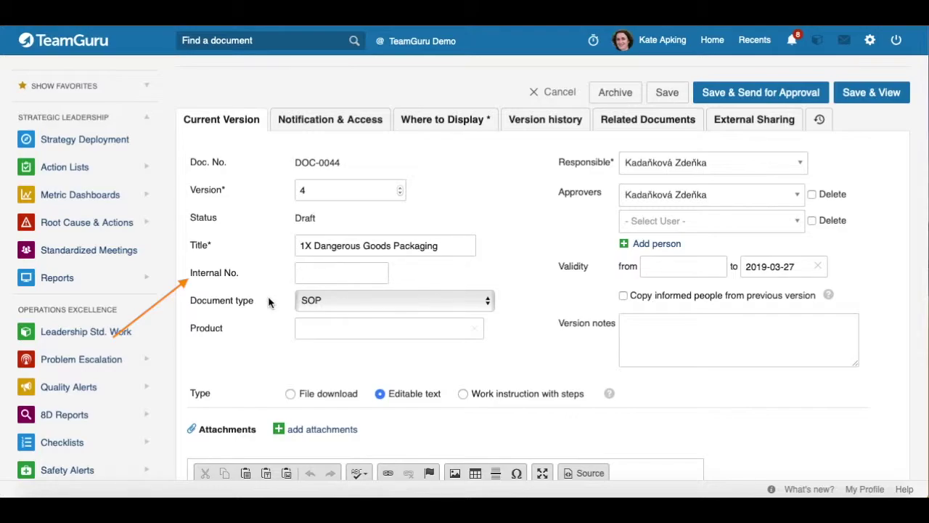
{"action": "left_click", "coordinate": [335, 301]}
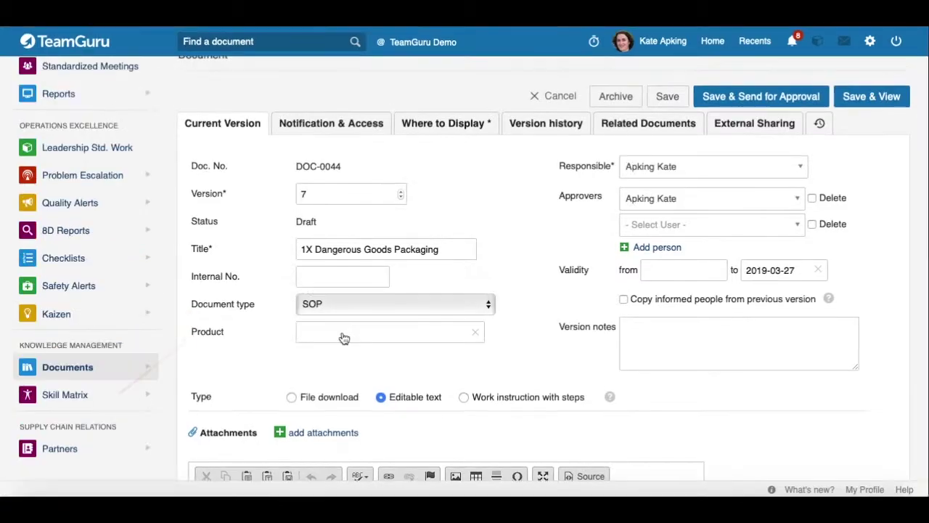
- Look through the products that can be assigned to the document and check the Documents module's submenu
{"action": "left_click", "coordinate": [343, 336]}
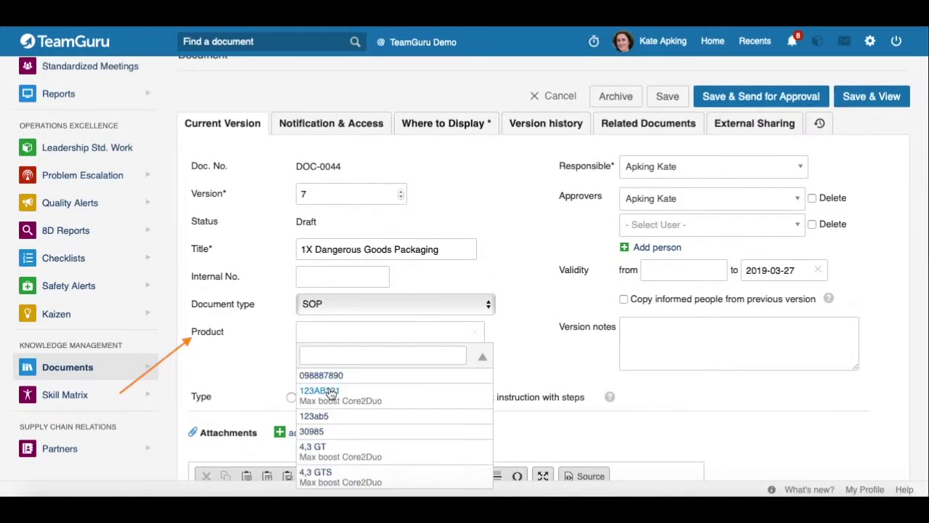
{"action": "scroll", "coordinate": [330, 392], "scroll_direction": "down", "scroll_amount": 2}
{"action": "scroll", "coordinate": [326, 393], "scroll_direction": "down", "scroll_amount": 1}
{"action": "scroll", "coordinate": [329, 387], "scroll_direction": "up", "scroll_amount": 2}
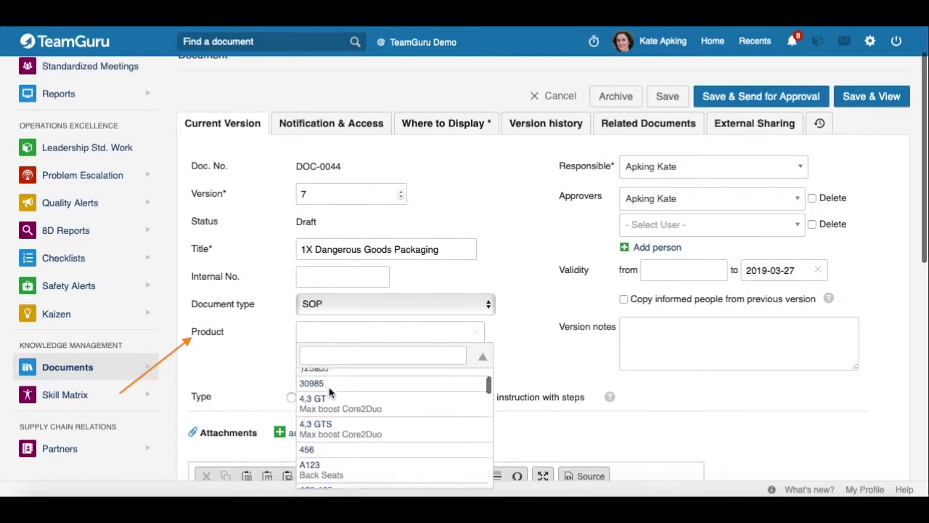
{"action": "left_click", "coordinate": [275, 338]}
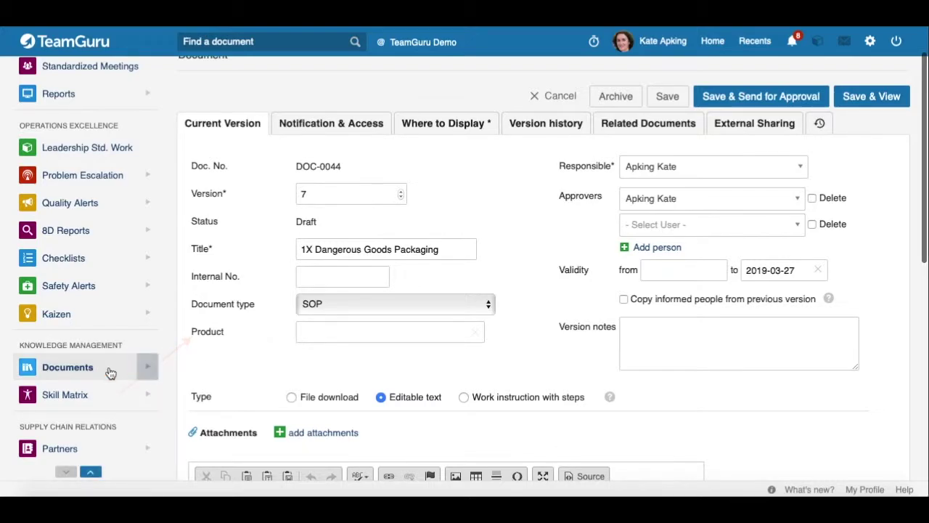
{"action": "left_click", "coordinate": [149, 369]}
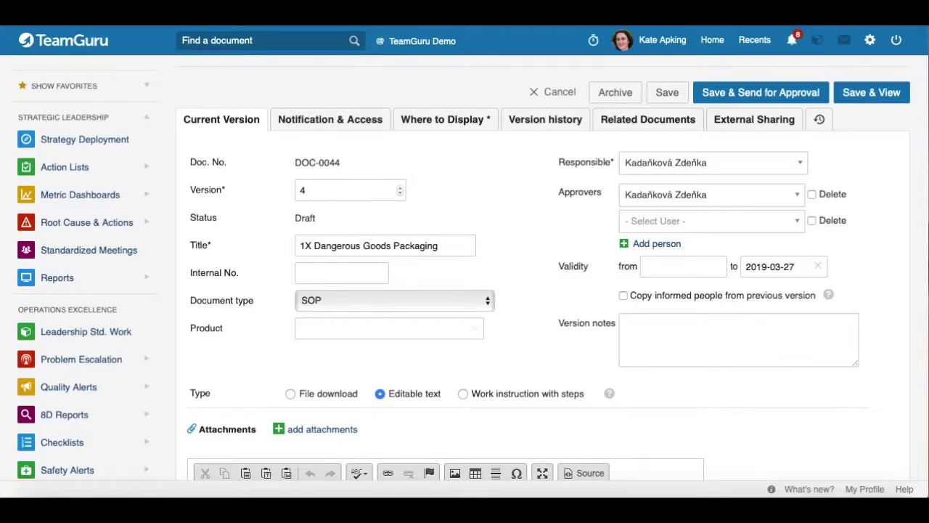
- Add a second approver to version 4 by searching for the person's first name
{"action": "scroll", "coordinate": [575, 382], "scroll_direction": "down", "scroll_amount": 1}
{"action": "scroll", "coordinate": [576, 382], "scroll_direction": "up", "scroll_amount": 3}
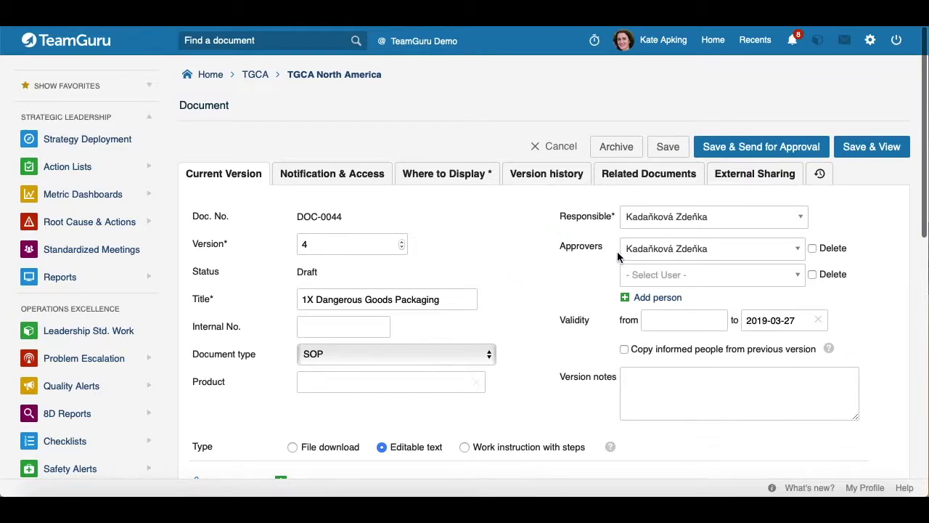
{"action": "left_click", "coordinate": [640, 275]}
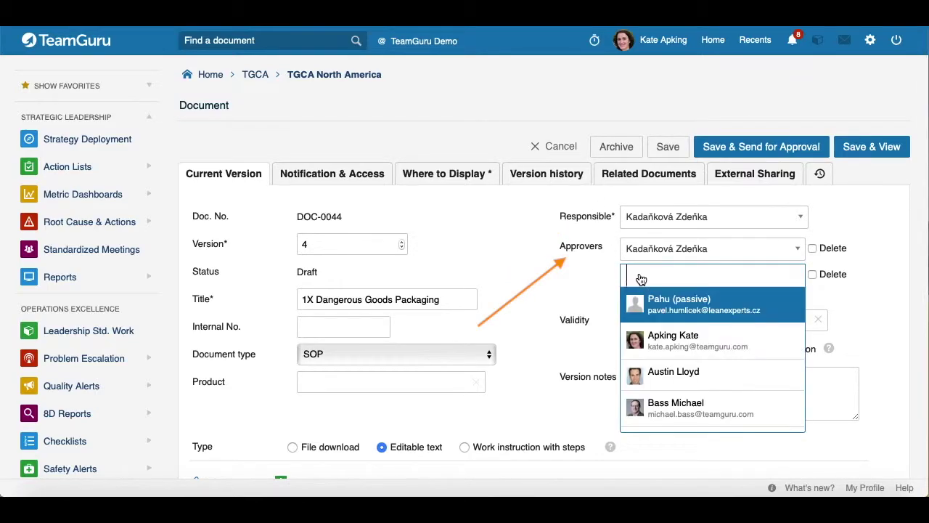
{"action": "type", "text": "Kate"}
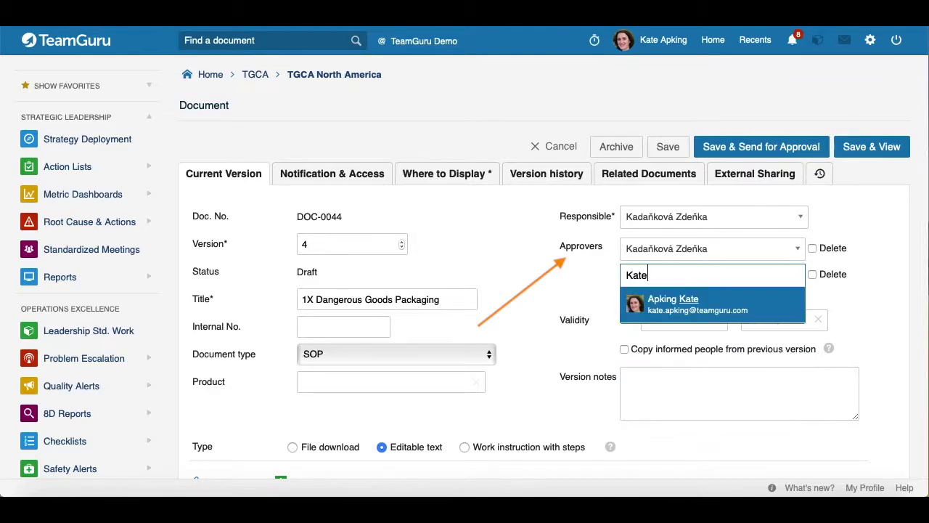
{"action": "left_click", "coordinate": [673, 305]}
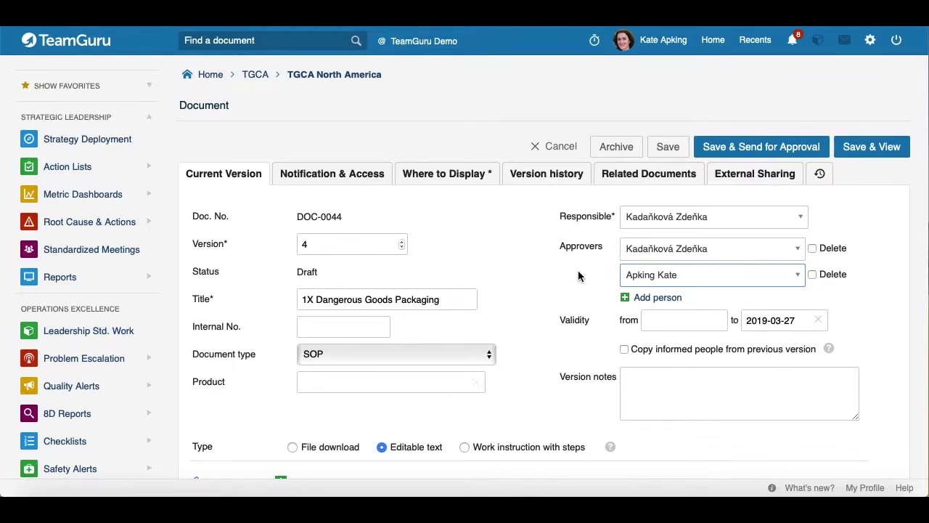
- Review the validity, informed-people copy option and its help, version notes, attachments and text content of the current version
{"action": "scroll", "coordinate": [578, 275], "scroll_direction": "down", "scroll_amount": 1}
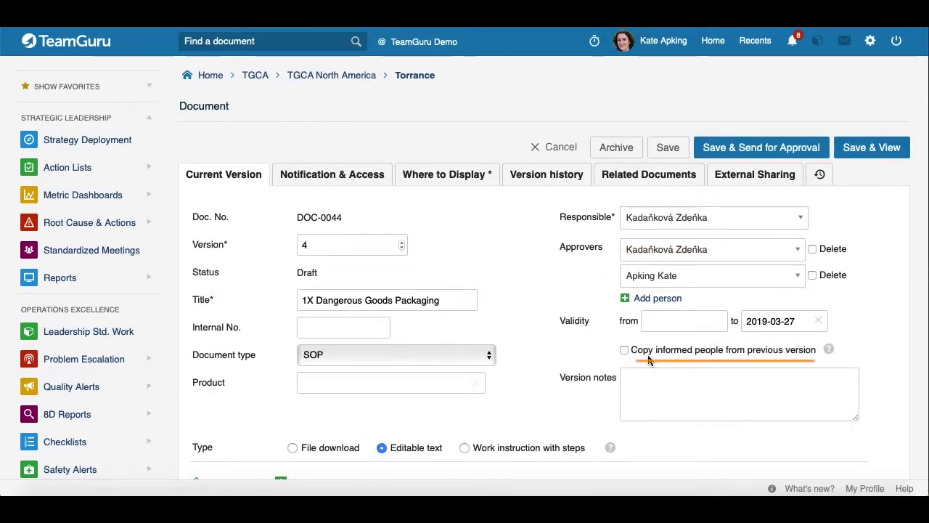
{"action": "mouse_move", "coordinate": [830, 351]}
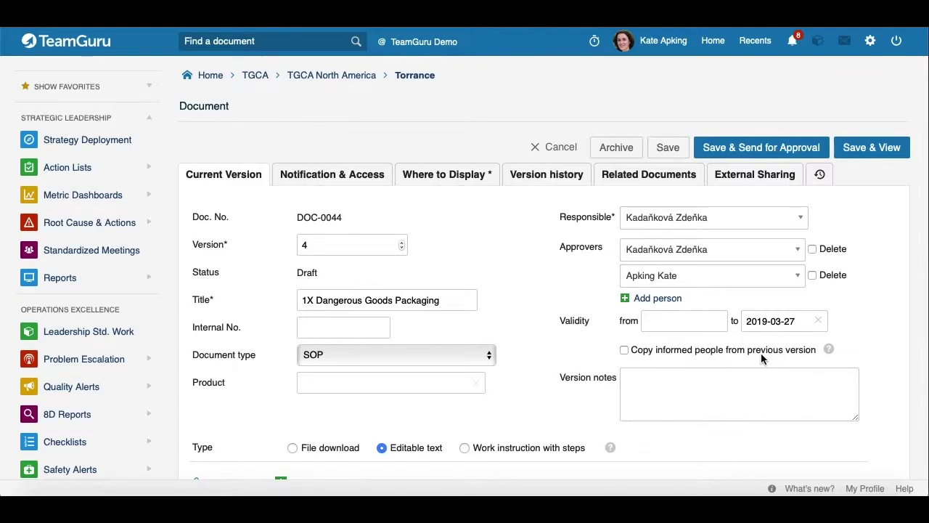
{"action": "scroll", "coordinate": [566, 359], "scroll_direction": "down", "scroll_amount": 3}
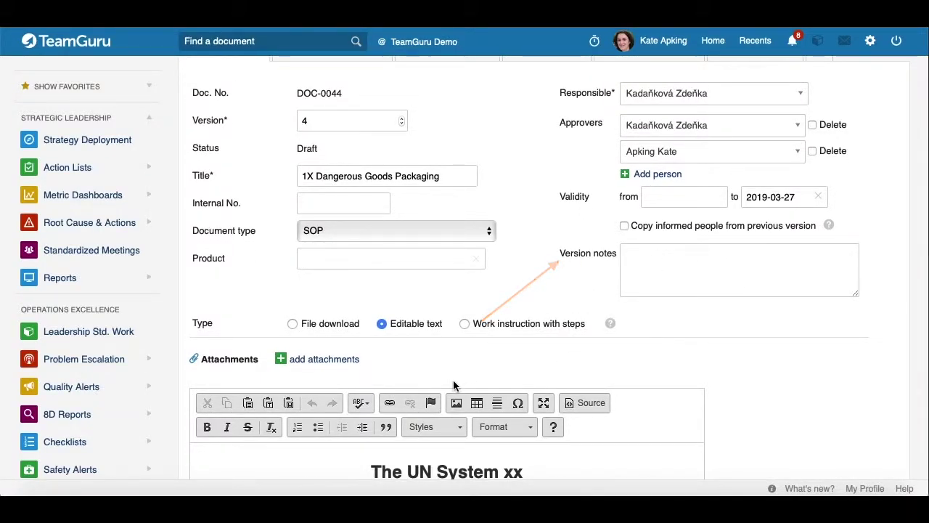
{"action": "scroll", "coordinate": [453, 381], "scroll_direction": "down", "scroll_amount": 4}
{"action": "scroll", "coordinate": [453, 385], "scroll_direction": "down", "scroll_amount": 1}
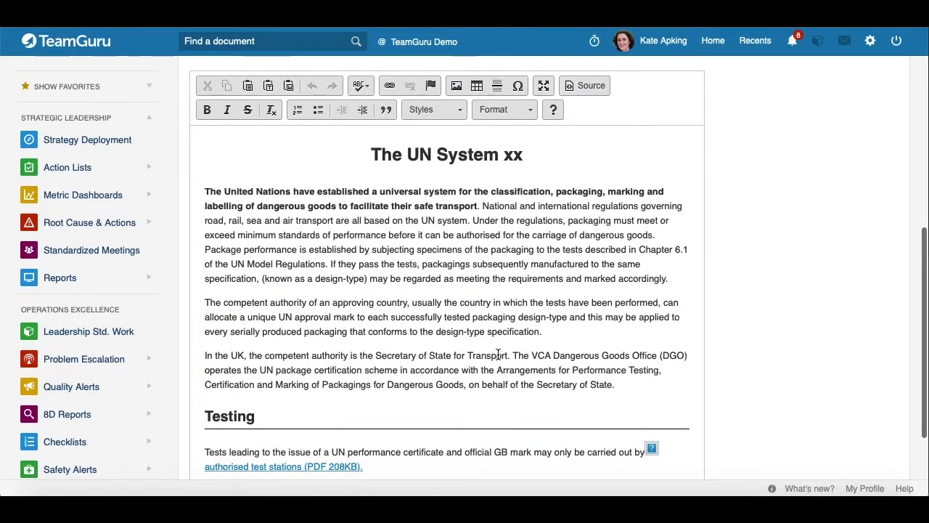
{"action": "scroll", "coordinate": [569, 356], "scroll_direction": "up", "scroll_amount": 5}
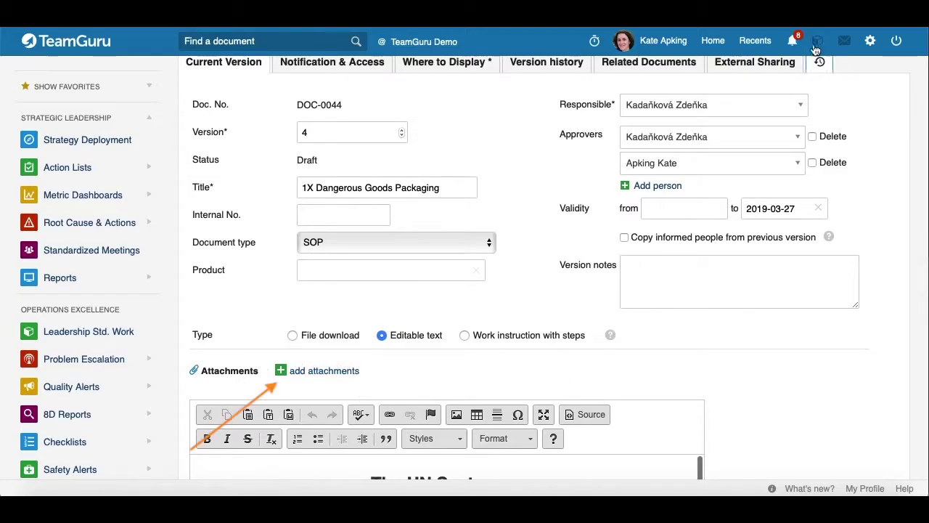
{"action": "scroll", "coordinate": [305, 167], "scroll_direction": "up", "scroll_amount": 1}
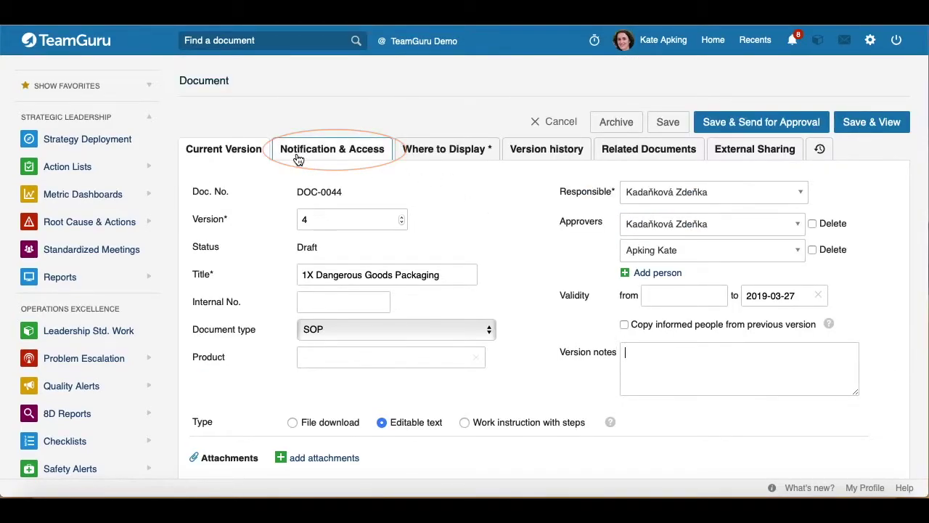
- Turn on Protect settings in the document's notification and access settings
{"action": "left_click", "coordinate": [320, 157]}
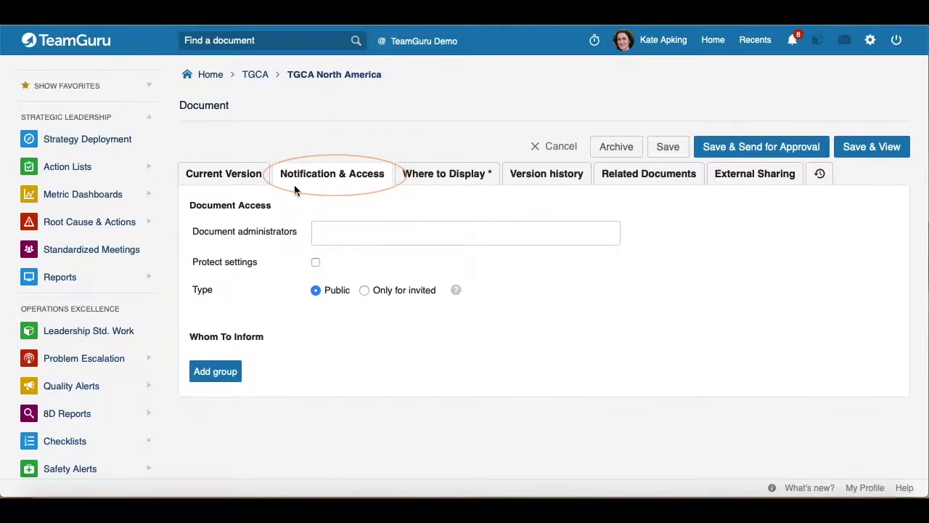
{"action": "left_click", "coordinate": [339, 230]}
{"action": "left_click", "coordinate": [266, 245]}
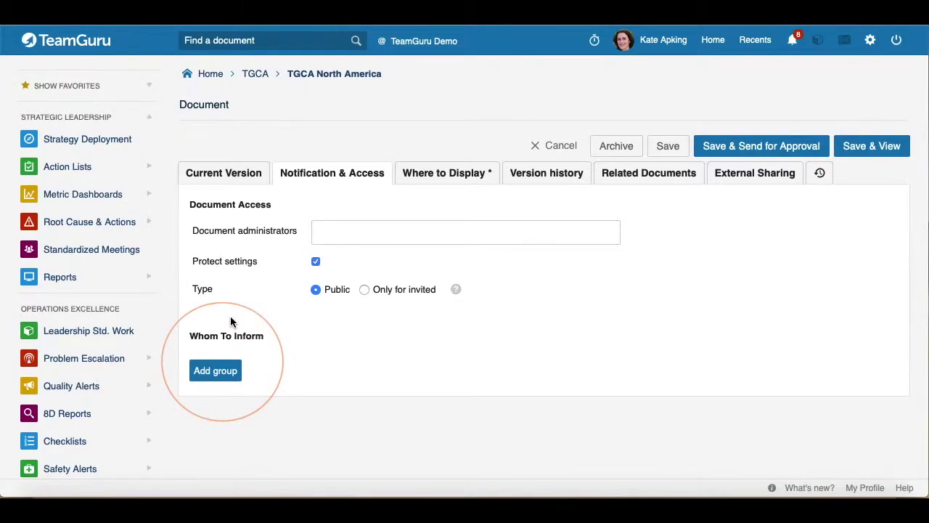
- Add an empty group entry under Whom To Inform, and check the selectable groups and the User Groups settings option
{"action": "left_click", "coordinate": [208, 376]}
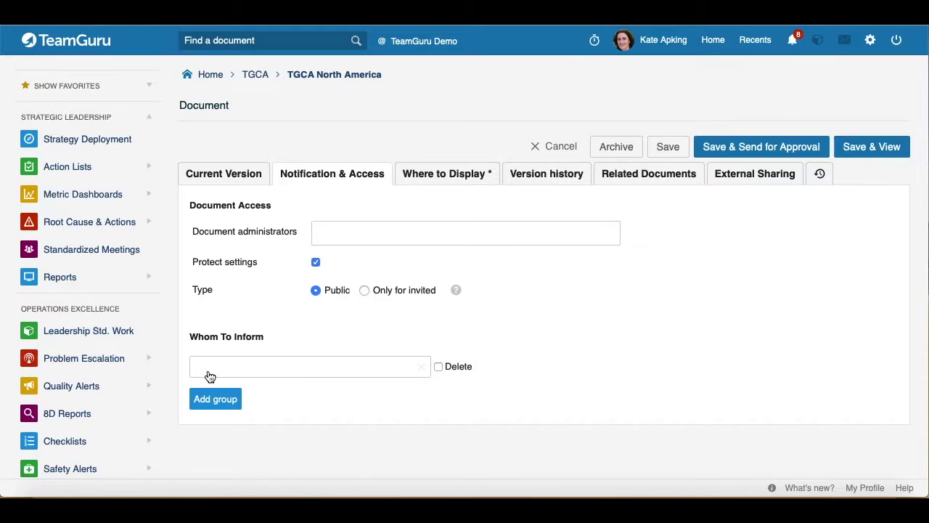
{"action": "left_click", "coordinate": [255, 373]}
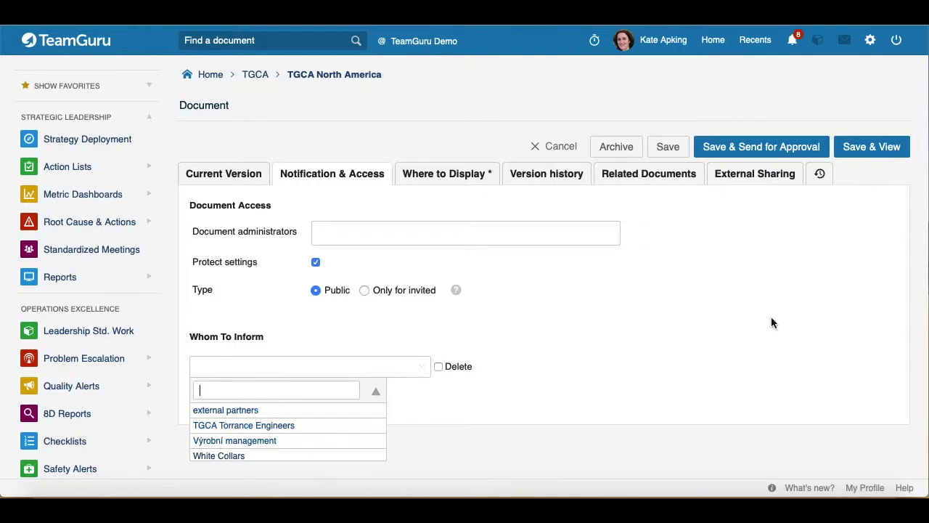
{"action": "left_click", "coordinate": [868, 45]}
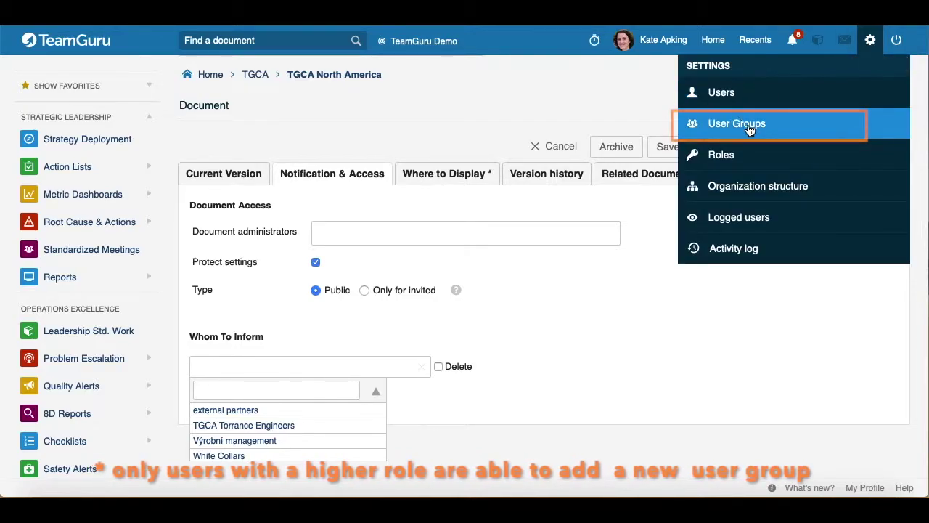
{"action": "left_click", "coordinate": [599, 353]}
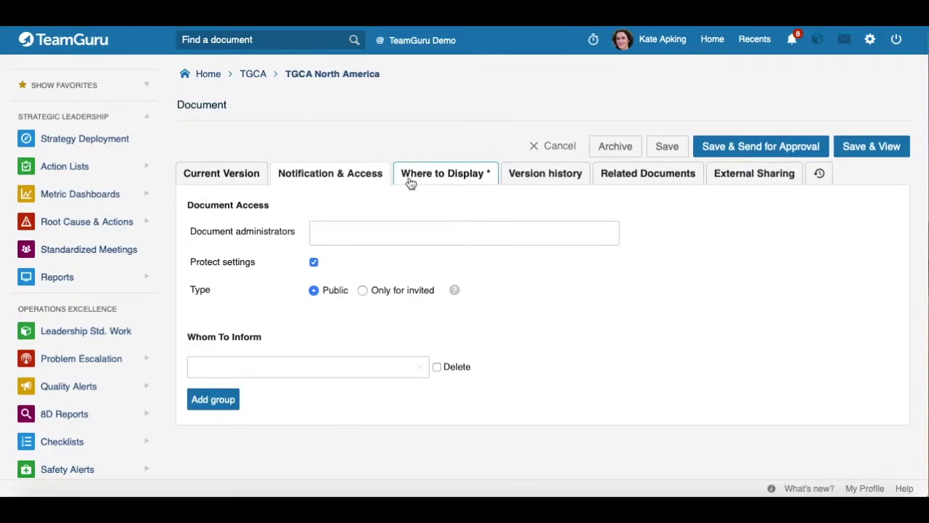
- Examine the document's display folders, version history, related documents and external sharing settings
{"action": "left_click", "coordinate": [428, 180]}
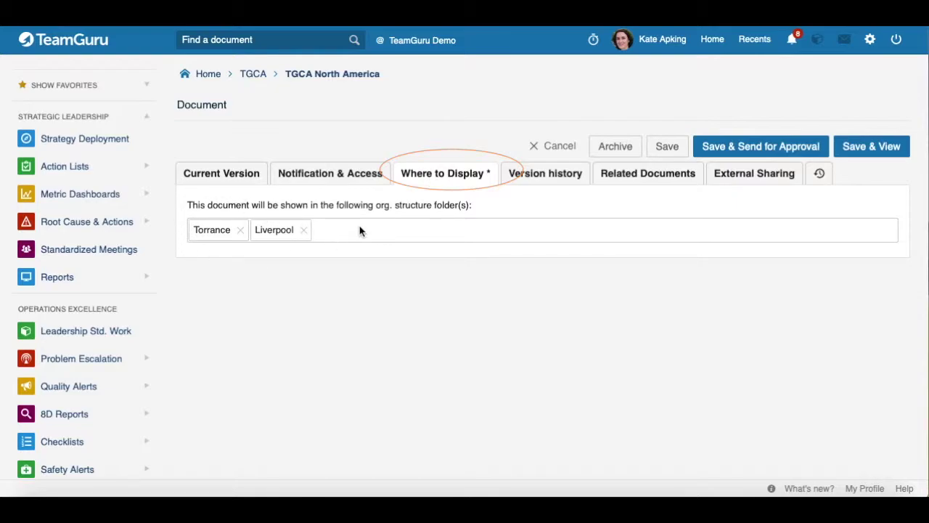
{"action": "left_click", "coordinate": [545, 181]}
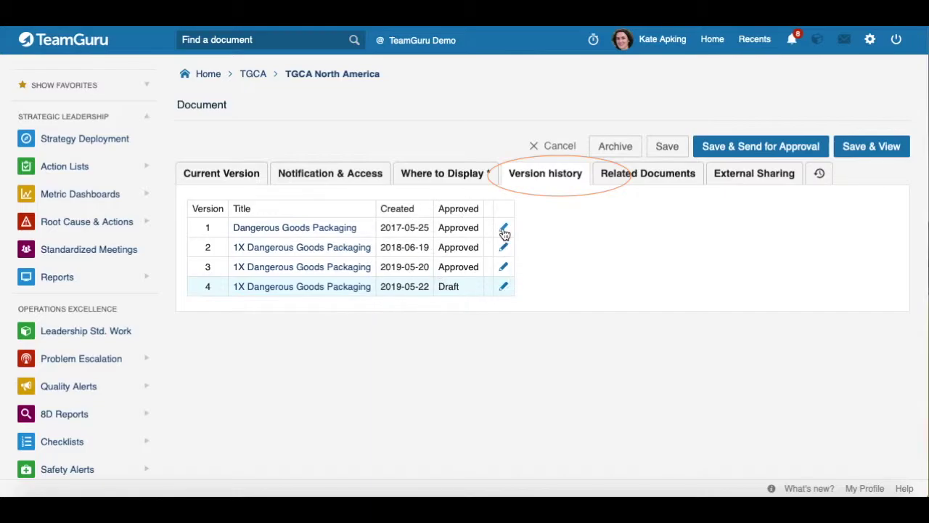
{"action": "left_click", "coordinate": [646, 176]}
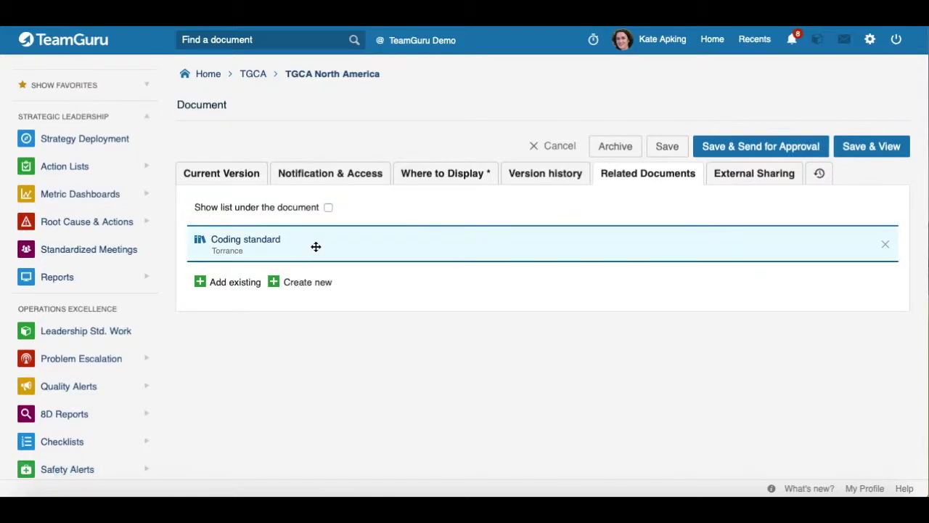
{"action": "left_click", "coordinate": [746, 185]}
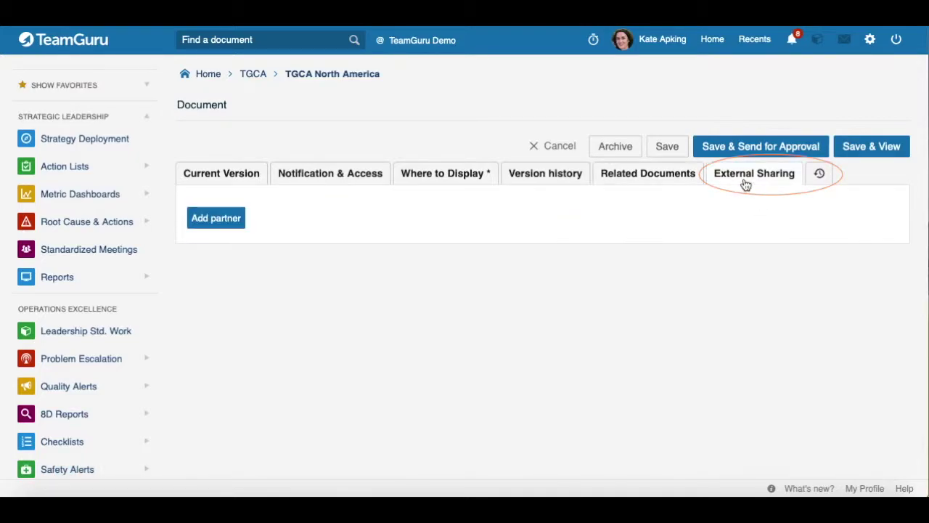
- Review the log of changes made to the document from the newest entries to the older ones
{"action": "left_click", "coordinate": [820, 179]}
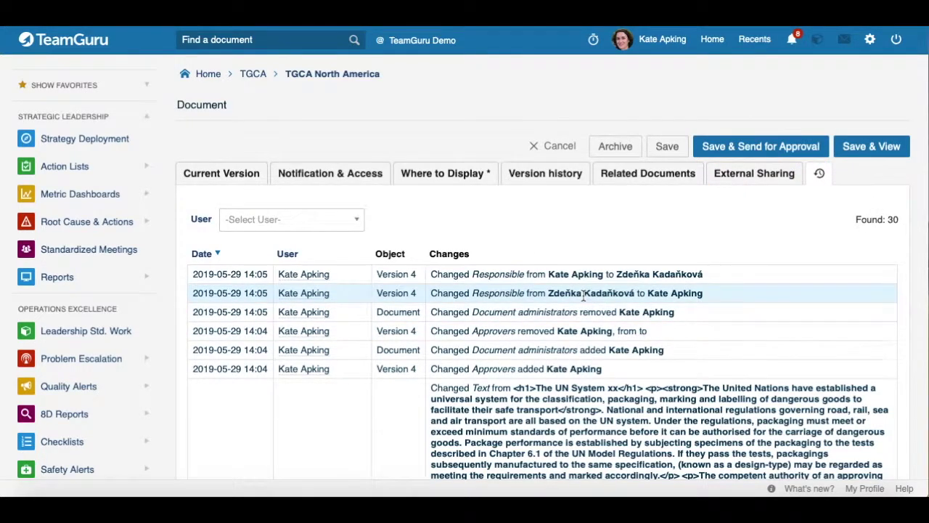
{"action": "scroll", "coordinate": [583, 295], "scroll_direction": "down", "scroll_amount": 2}
{"action": "scroll", "coordinate": [583, 295], "scroll_direction": "down", "scroll_amount": 7}
{"action": "scroll", "coordinate": [583, 295], "scroll_direction": "up", "scroll_amount": 9}
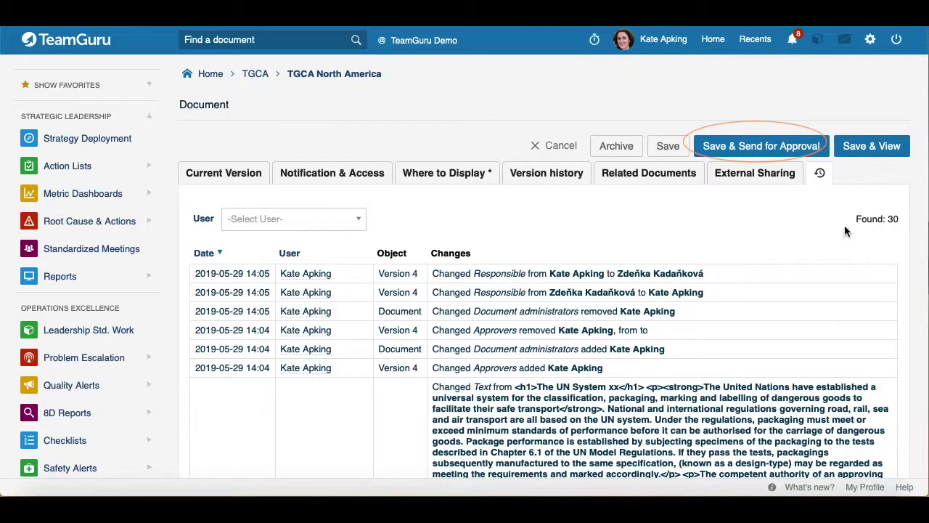
- Save the document and send it for approval, and check the news feed on the dashboard
{"action": "left_click", "coordinate": [779, 151]}
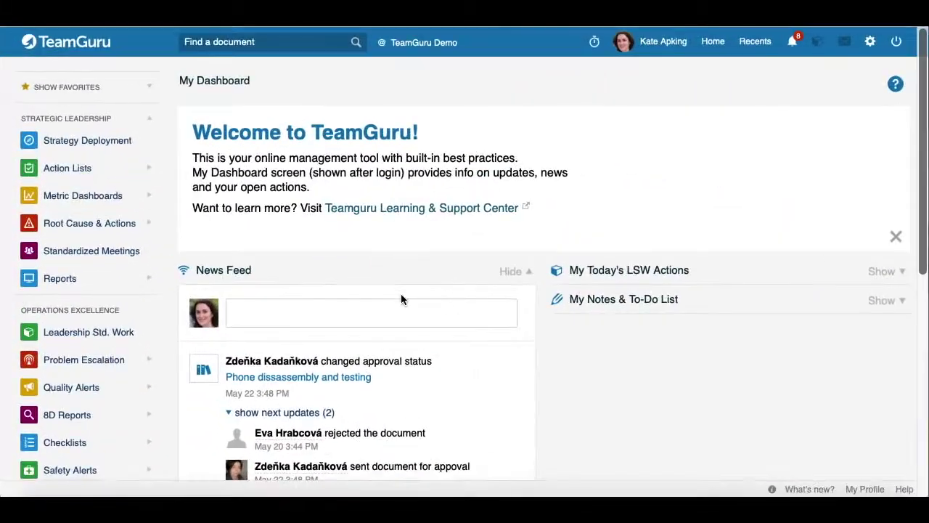
{"action": "scroll", "coordinate": [204, 172], "scroll_direction": "down", "scroll_amount": 3}
{"action": "scroll", "coordinate": [204, 172], "scroll_direction": "up", "scroll_amount": 3}
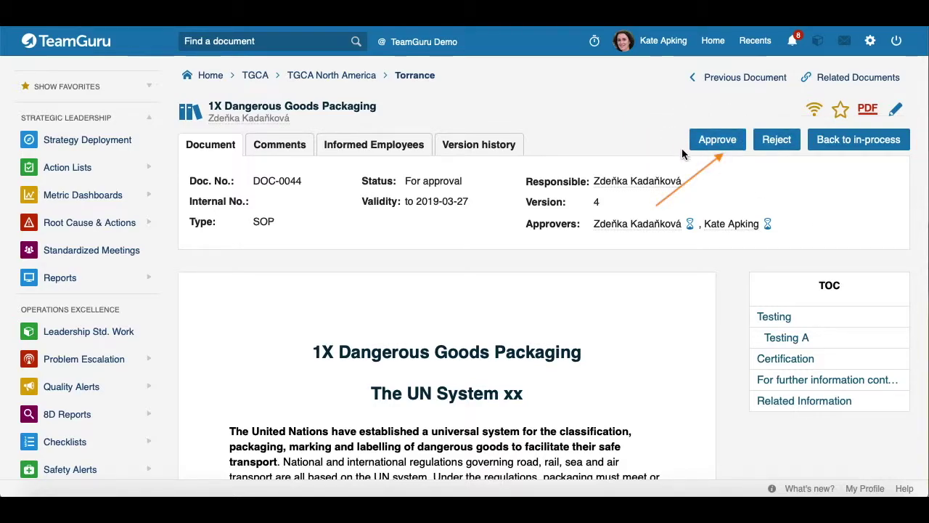
- Try the approval option for 1X Dangerous Goods Packaging, and reject the document with the reason "more info needed."
{"action": "left_click", "coordinate": [712, 147]}
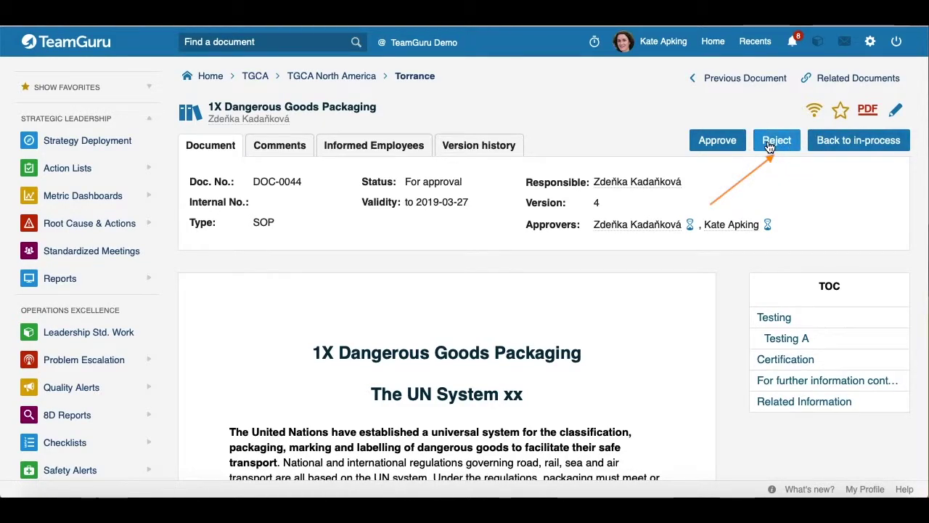
{"action": "left_click", "coordinate": [771, 142]}
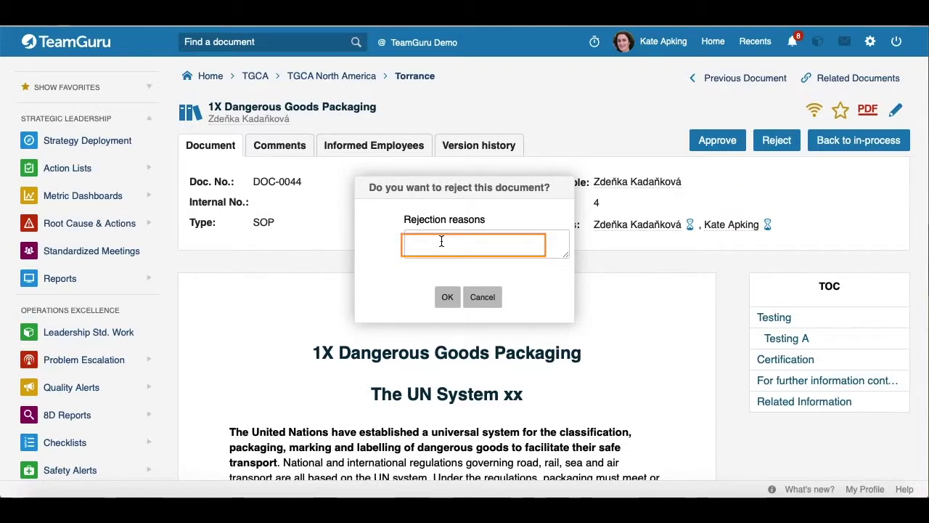
{"action": "type", "text": "more info needed."}
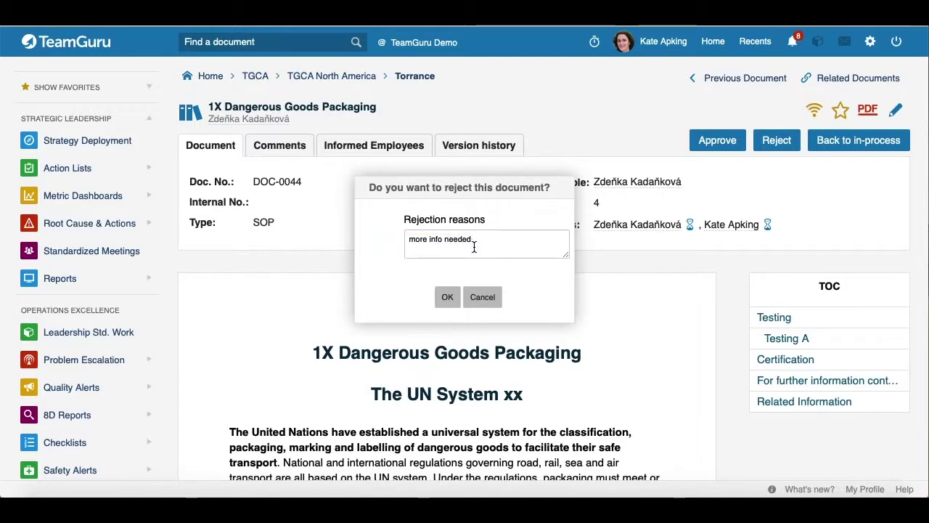
{"action": "left_click", "coordinate": [447, 297]}
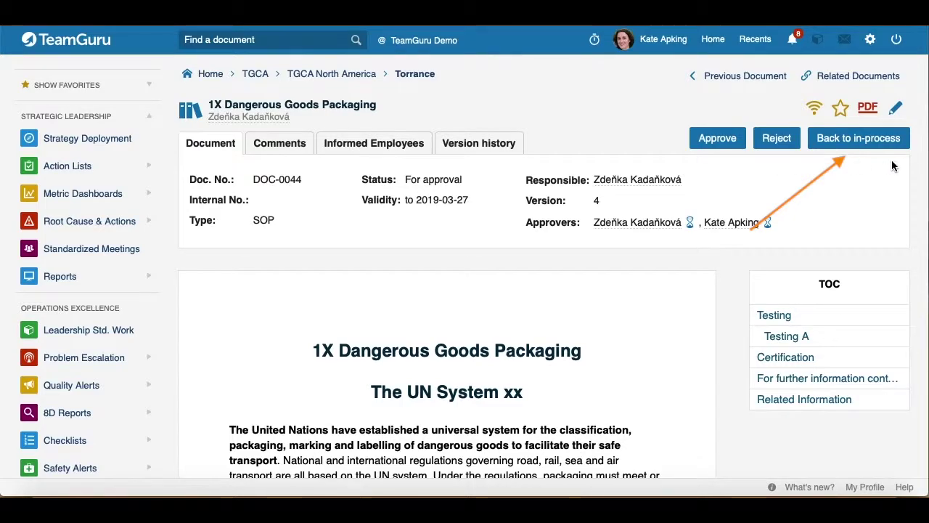
- Return the 1X Dangerous Goods Packaging document from approval to in-process, and view its main document information
{"action": "left_click", "coordinate": [832, 141]}
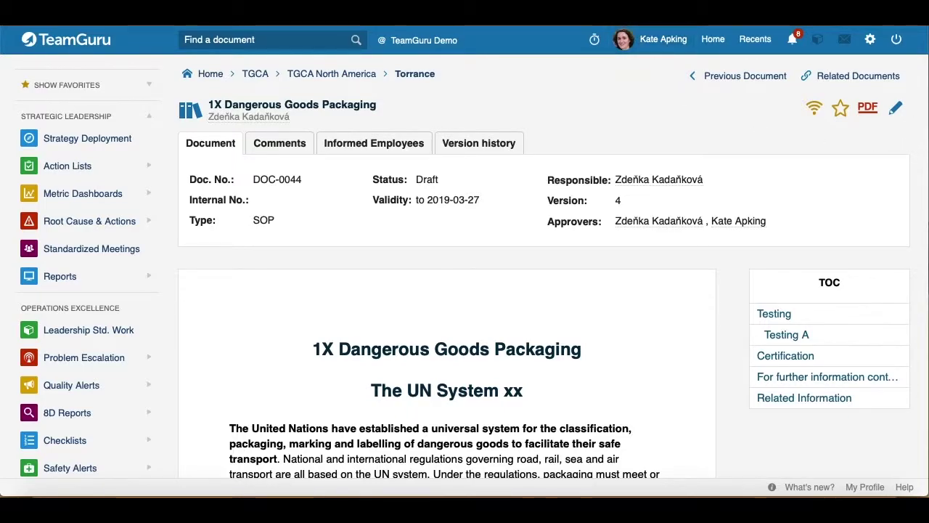
{"action": "left_click", "coordinate": [185, 142]}
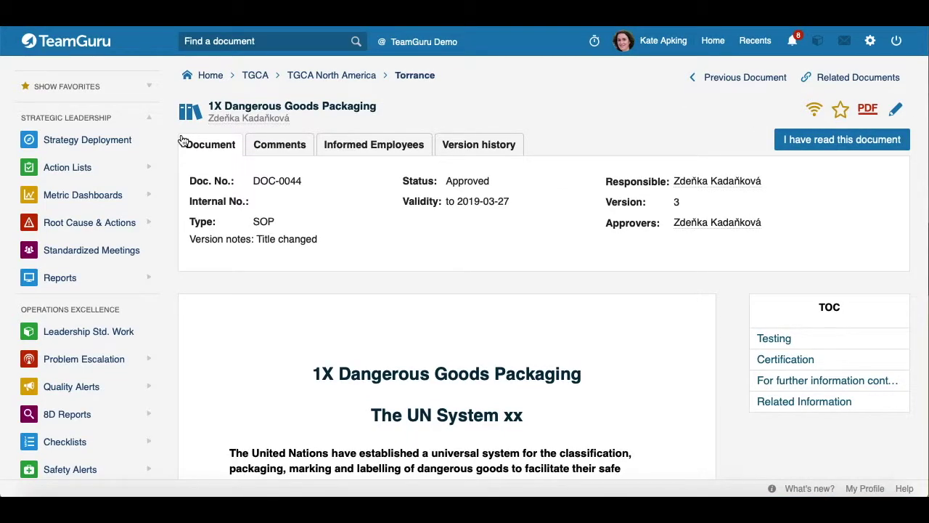
- Check the document's comments and informed employees, and its notification and access settings in edit mode
{"action": "left_click", "coordinate": [265, 154]}
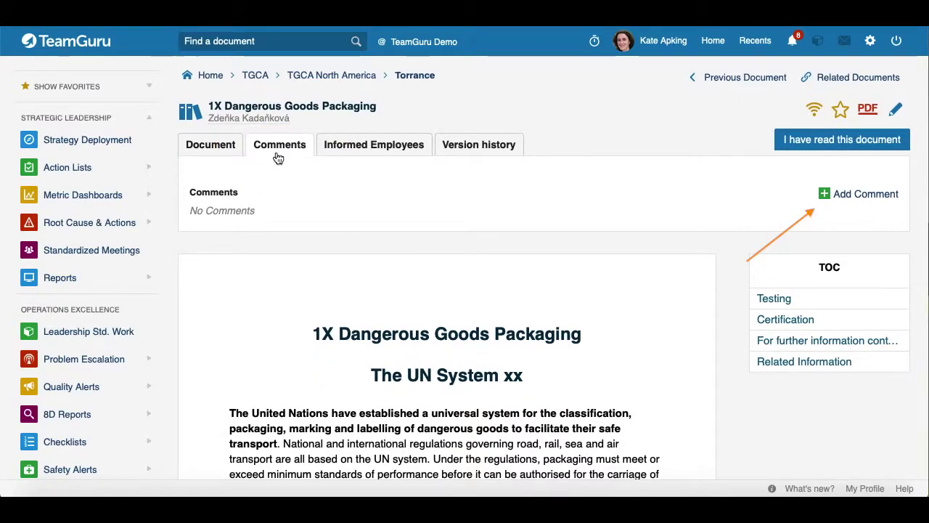
{"action": "left_click", "coordinate": [348, 156]}
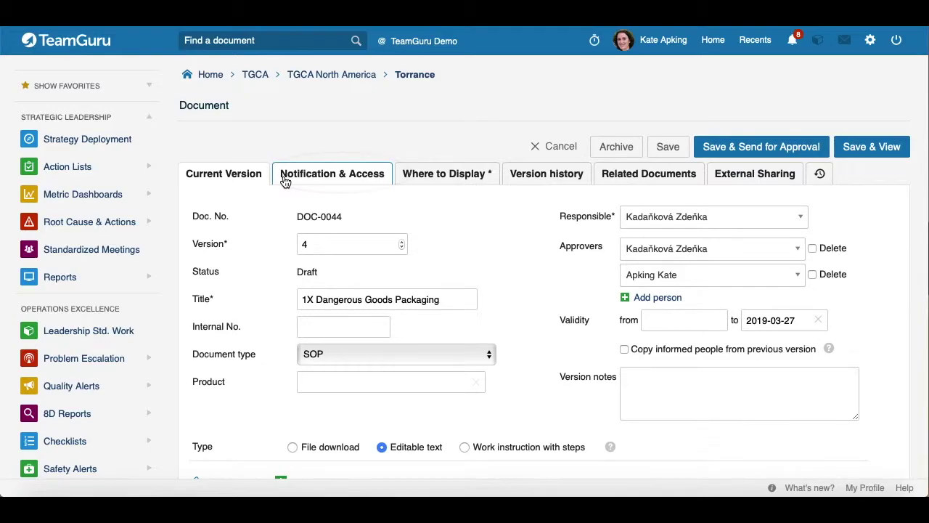
{"action": "left_click", "coordinate": [284, 181]}
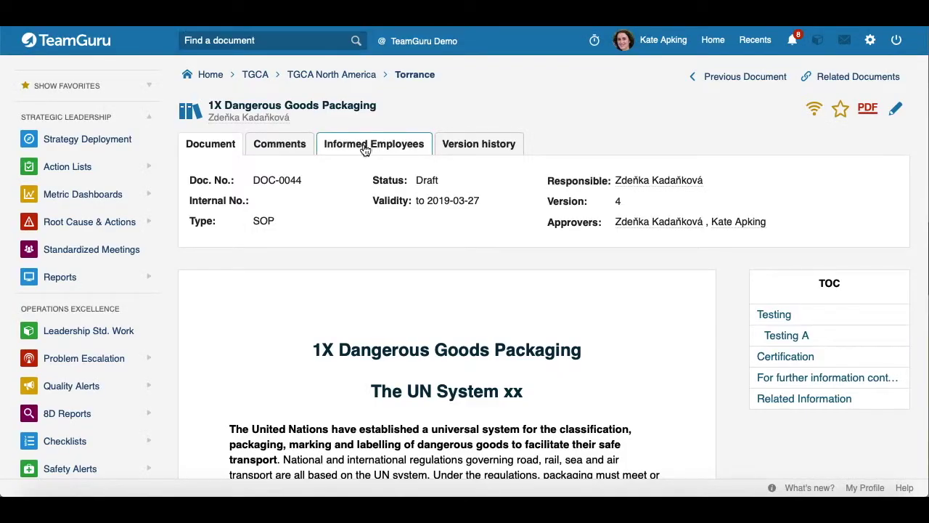
- Examine the draft document's informed employees list and the group or skill matrix given for each employee
{"action": "left_click", "coordinate": [374, 144]}
{"action": "scroll", "coordinate": [423, 337], "scroll_direction": "down", "scroll_amount": 5}
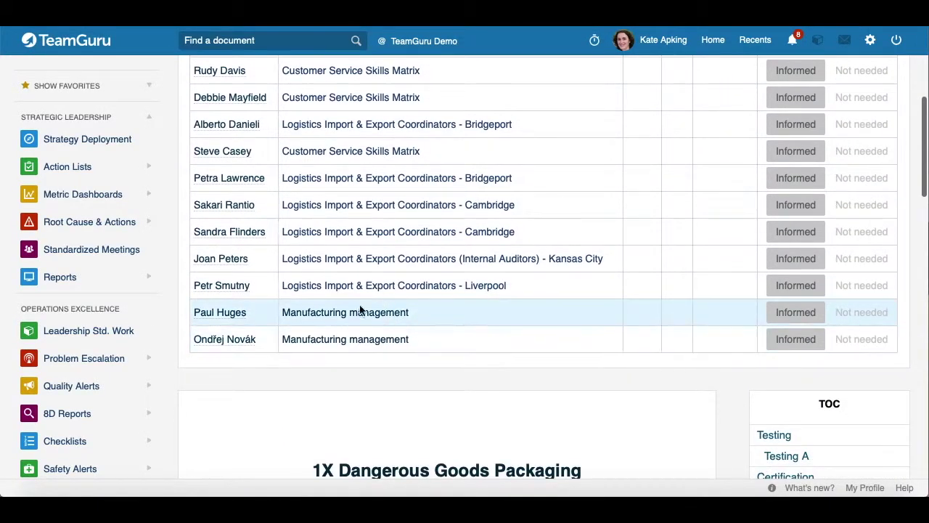
{"action": "scroll", "coordinate": [372, 306], "scroll_direction": "up", "scroll_amount": 5}
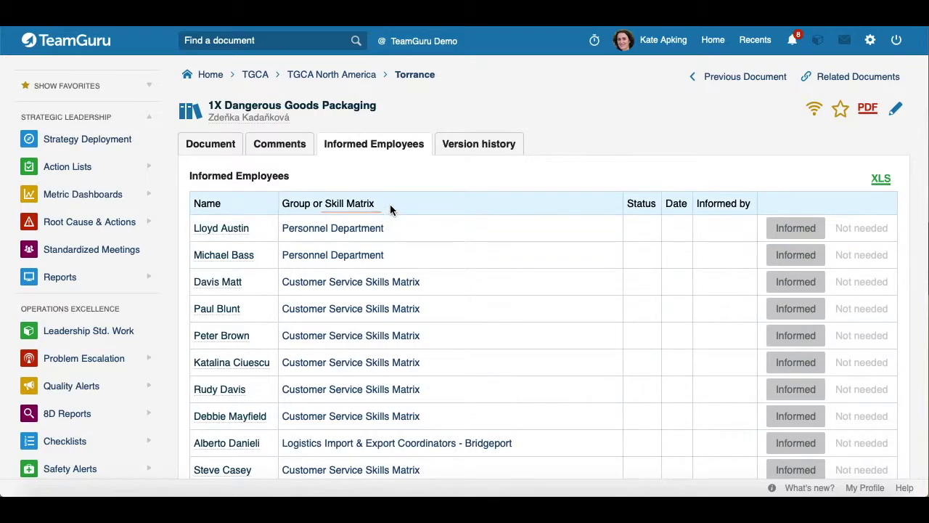
{"action": "scroll", "coordinate": [390, 204], "scroll_direction": "down", "scroll_amount": 5}
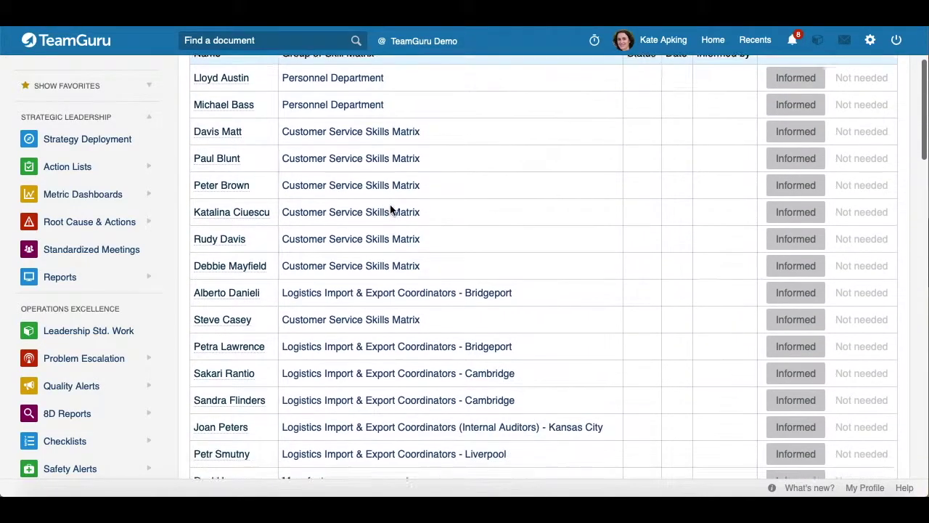
{"action": "scroll", "coordinate": [103, 319], "scroll_direction": "down", "scroll_amount": 5}
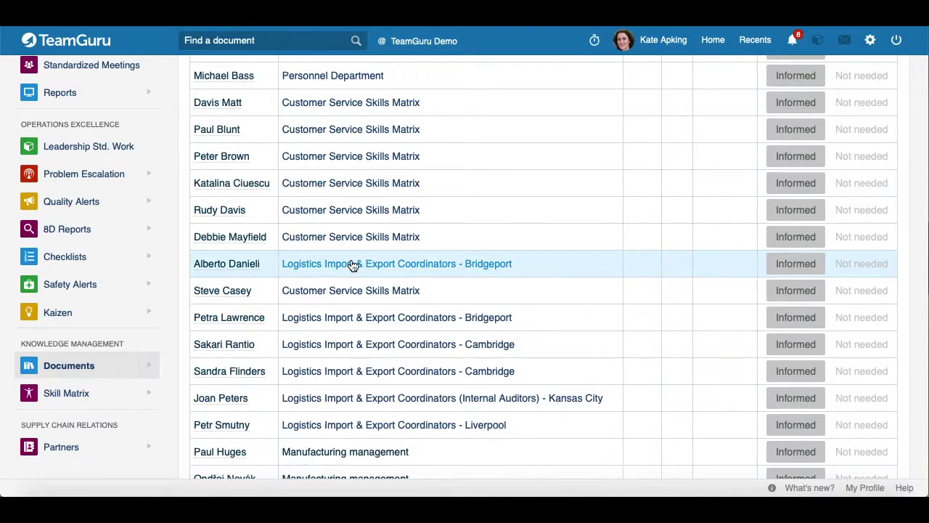
{"action": "scroll", "coordinate": [353, 265], "scroll_direction": "up", "scroll_amount": 4}
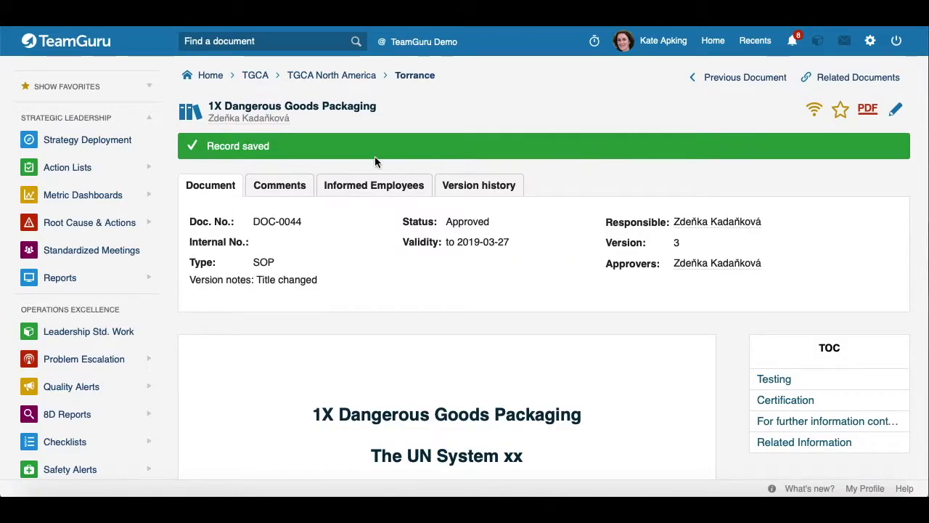
- In the document's informed employees list, mark the first pending employee as informed and the next one as not needed
{"action": "left_click", "coordinate": [350, 188]}
{"action": "scroll", "coordinate": [350, 188], "scroll_direction": "down", "scroll_amount": 2}
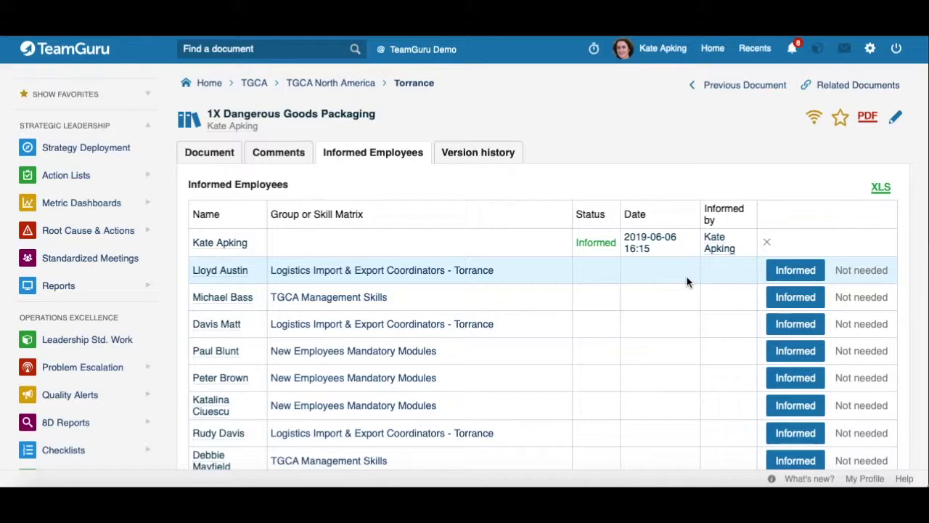
{"action": "left_click", "coordinate": [795, 270]}
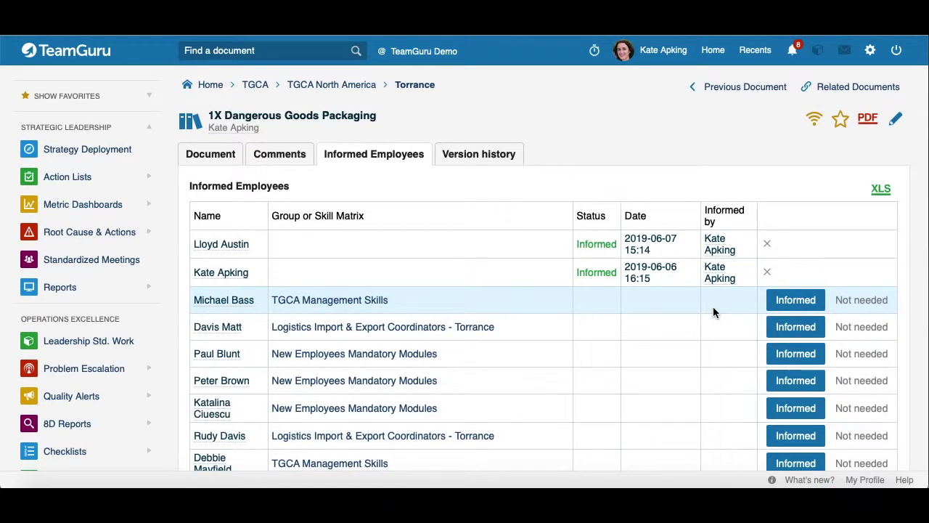
{"action": "left_click", "coordinate": [858, 307]}
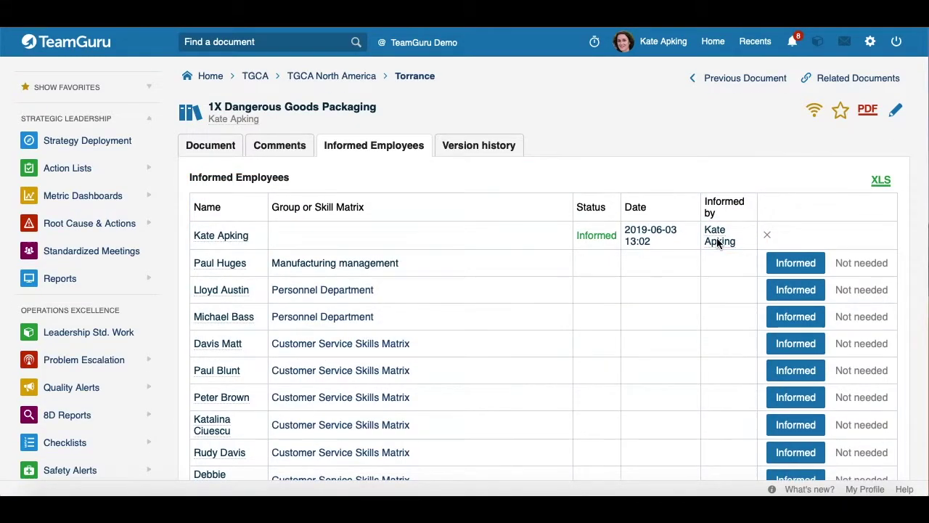
- Add one more informed employee below the list, finding the person by first name in the user selection
{"action": "scroll", "coordinate": [669, 264], "scroll_direction": "down", "scroll_amount": 6}
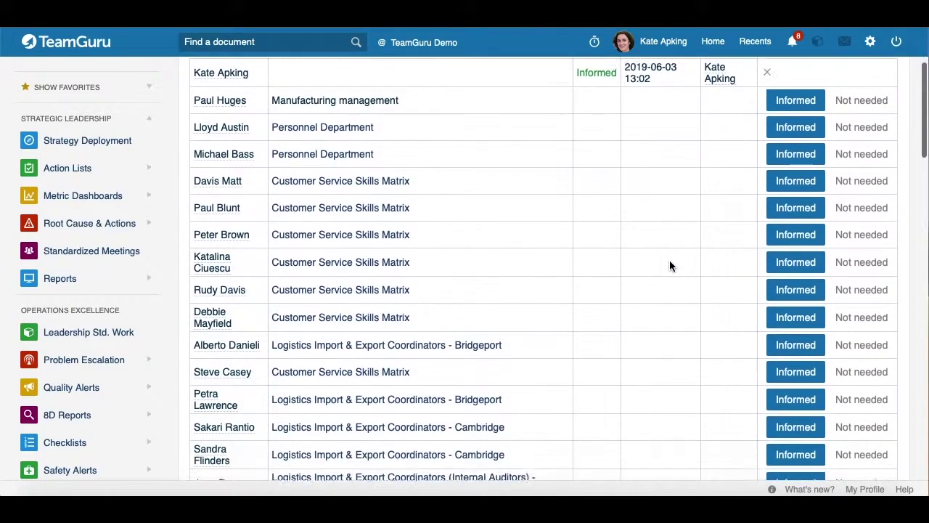
{"action": "scroll", "coordinate": [669, 263], "scroll_direction": "down", "scroll_amount": 1}
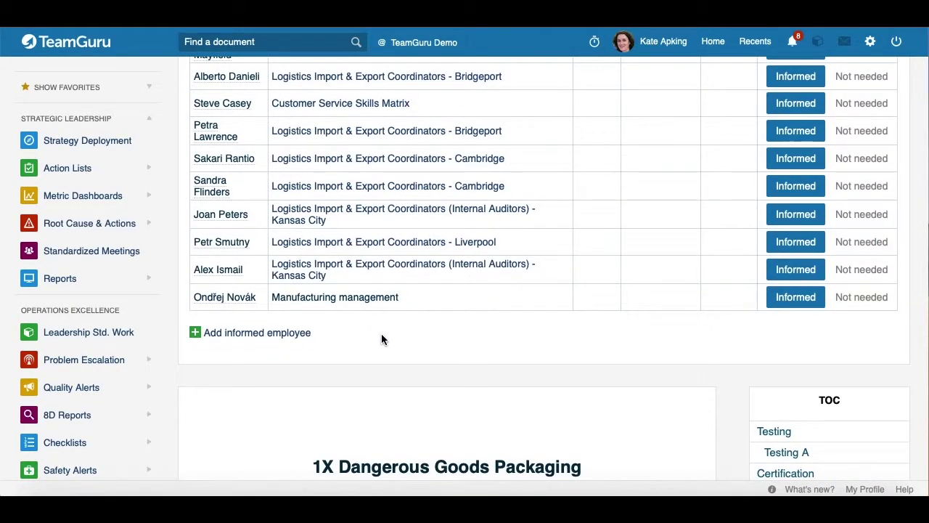
{"action": "left_click", "coordinate": [194, 335]}
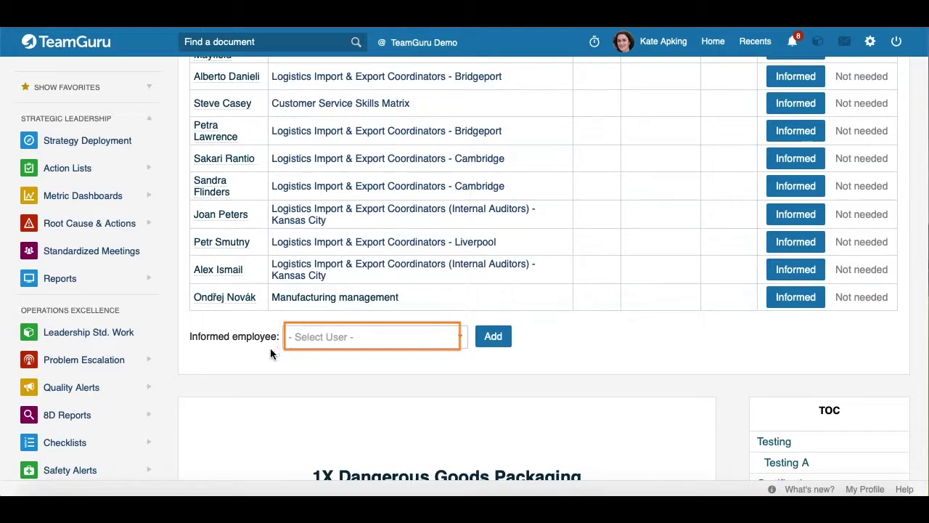
{"action": "left_click", "coordinate": [314, 340]}
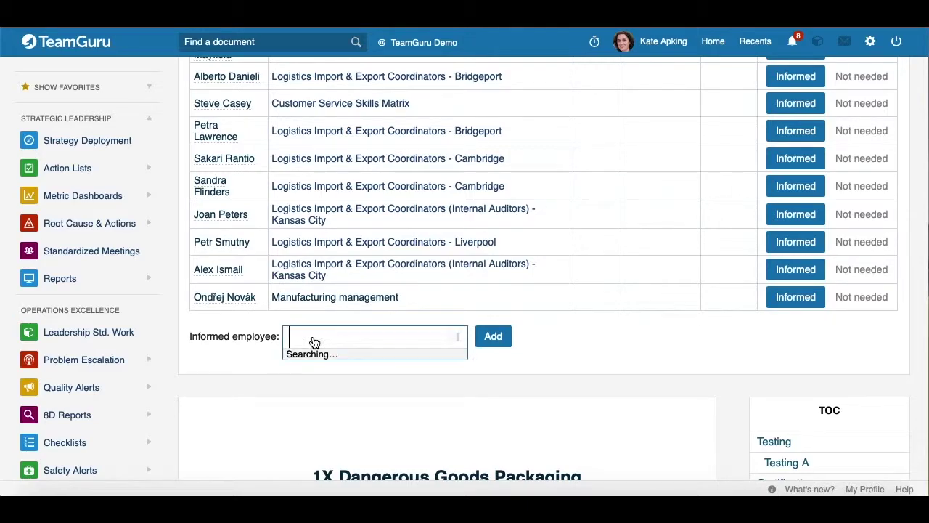
{"action": "scroll", "coordinate": [347, 247], "scroll_direction": "down", "scroll_amount": 1}
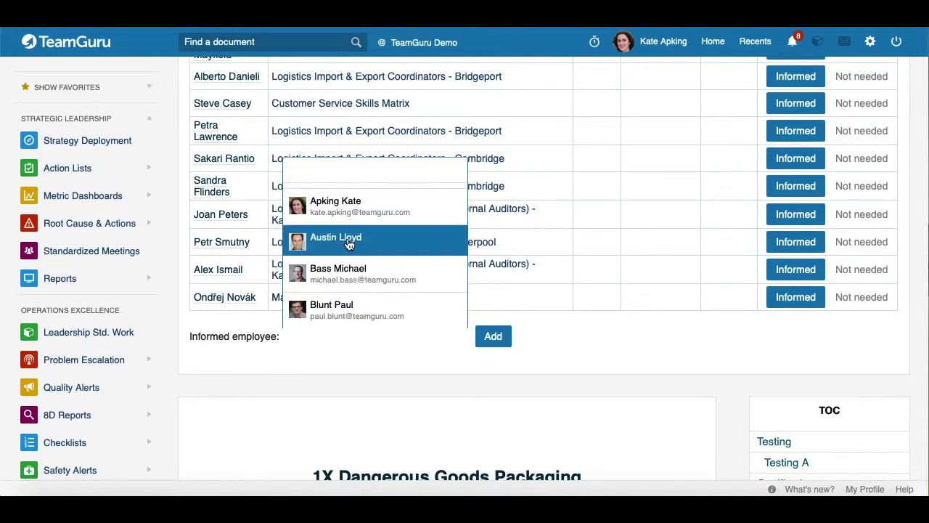
{"action": "scroll", "coordinate": [341, 188], "scroll_direction": "up", "scroll_amount": 1}
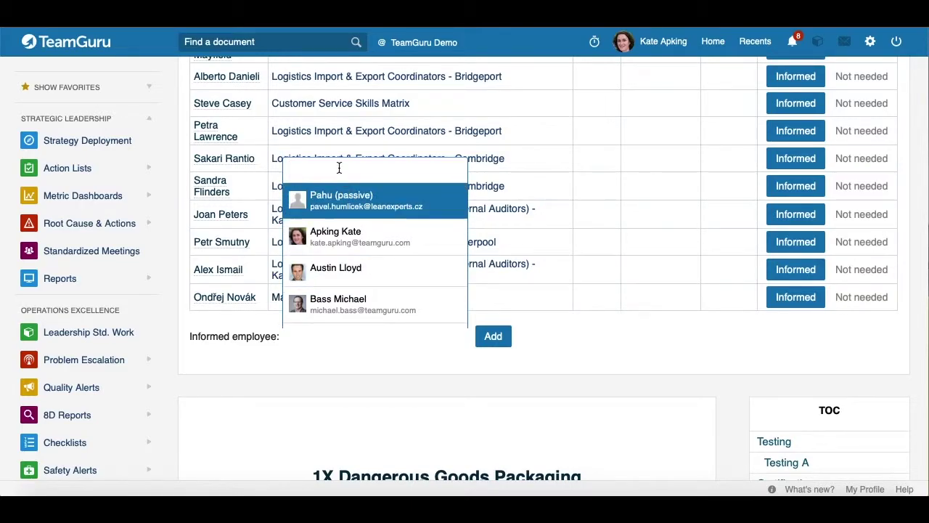
{"action": "type", "text": "eva"}
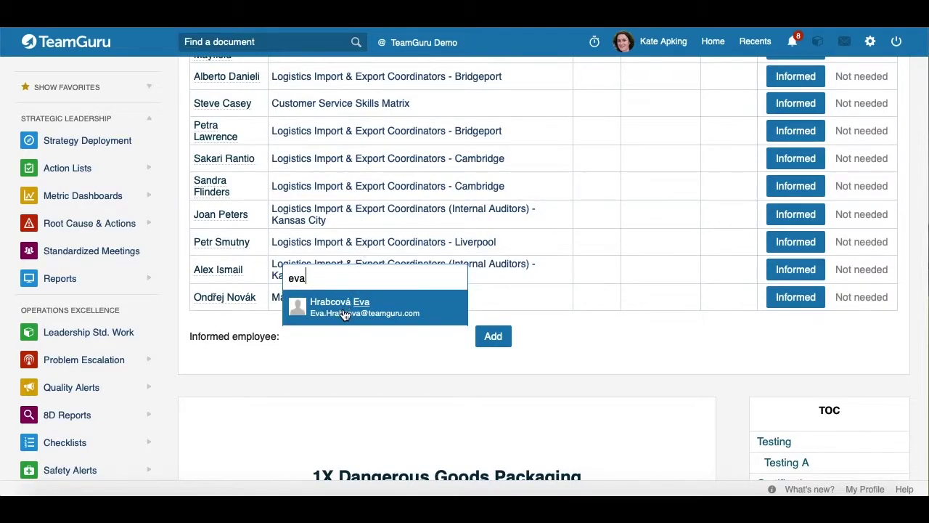
{"action": "left_click", "coordinate": [348, 307]}
{"action": "left_click", "coordinate": [495, 338]}
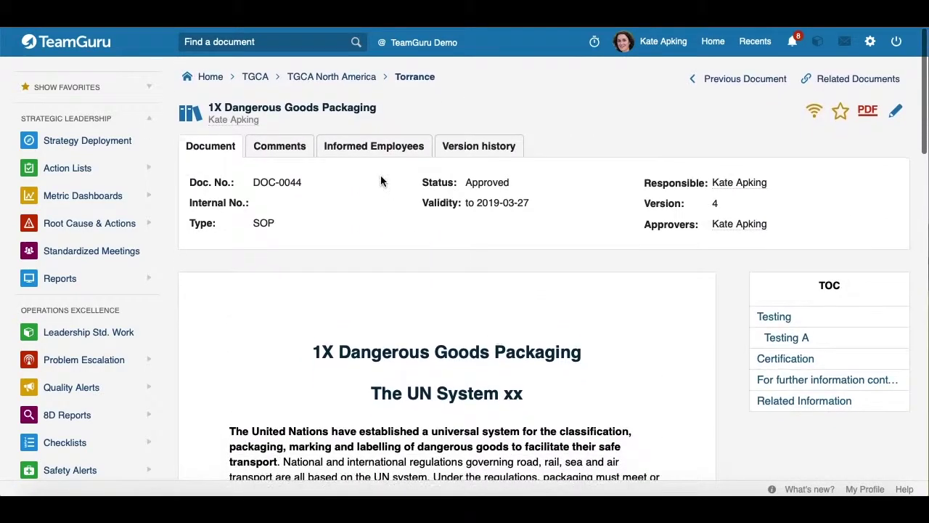
- Export the document's informed employees list to XLS, and review the employees' groups and skill matrices
{"action": "left_click", "coordinate": [367, 146]}
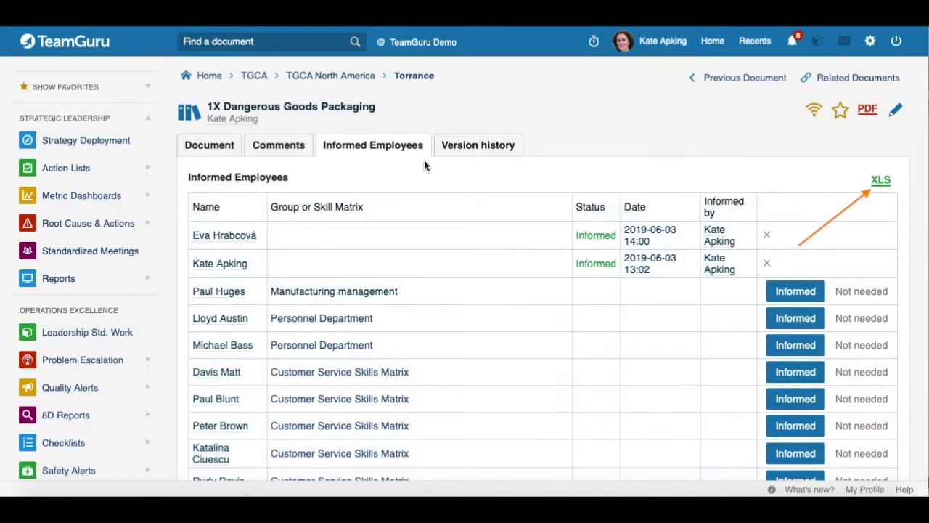
{"action": "left_click", "coordinate": [880, 181]}
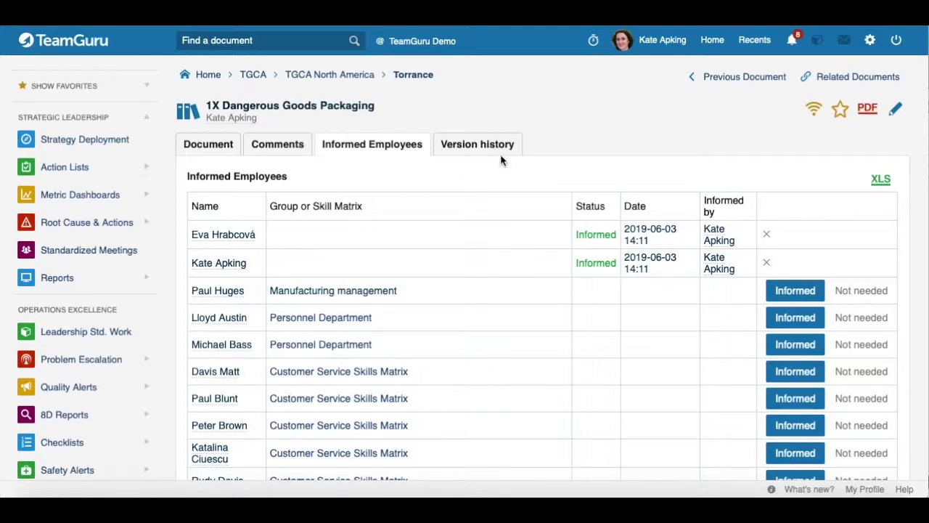
{"action": "scroll", "coordinate": [335, 182], "scroll_direction": "down", "scroll_amount": 1}
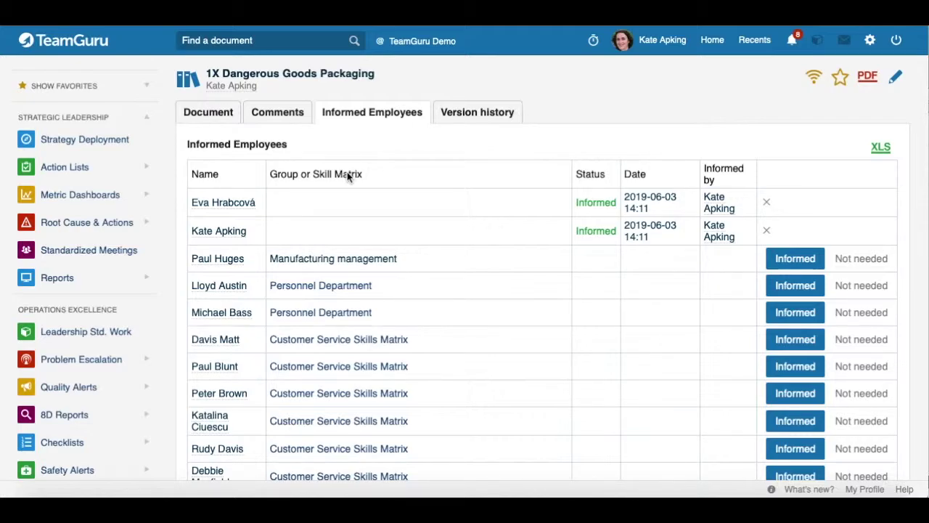
{"action": "scroll", "coordinate": [321, 225], "scroll_direction": "down", "scroll_amount": 5}
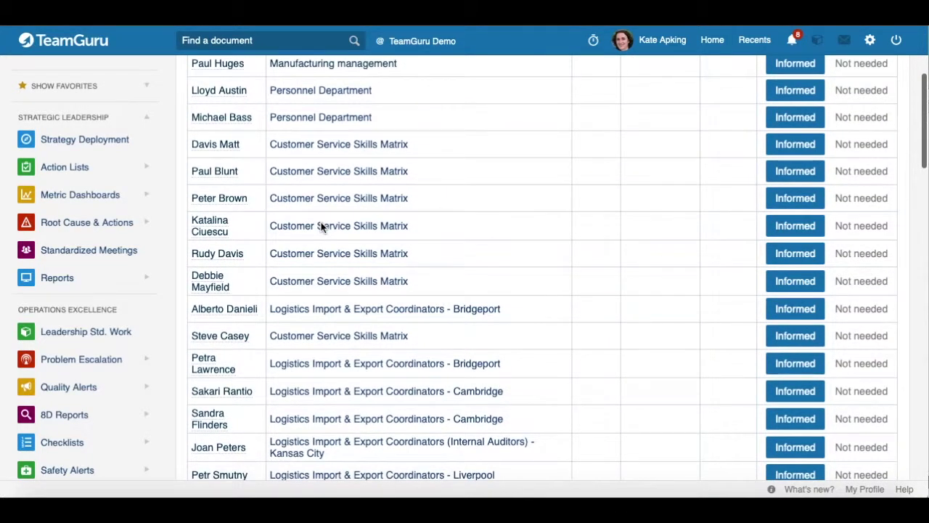
{"action": "scroll", "coordinate": [321, 225], "scroll_direction": "down", "scroll_amount": 1}
{"action": "scroll", "coordinate": [246, 249], "scroll_direction": "down", "scroll_amount": 3}
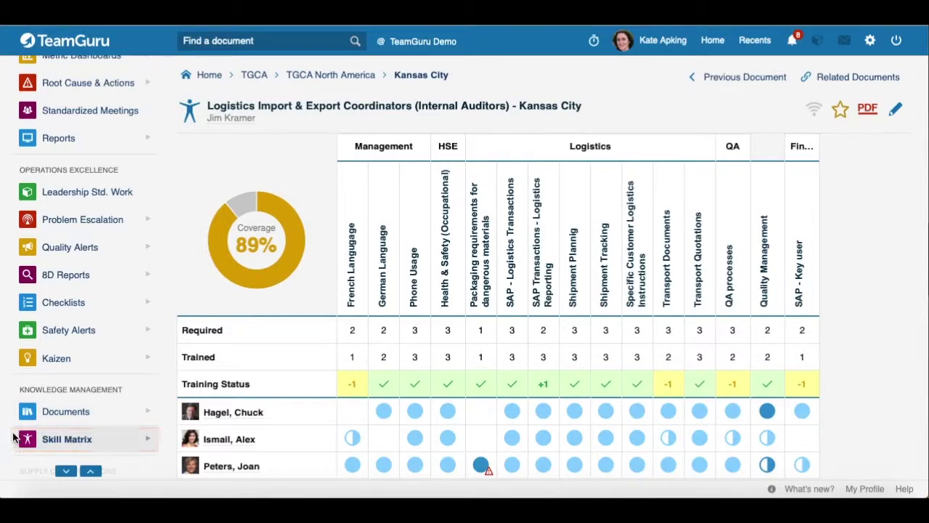
- Open the list of skills belonging to the Skill Matrix module
{"action": "scroll", "coordinate": [14, 438], "scroll_direction": "down", "scroll_amount": 1}
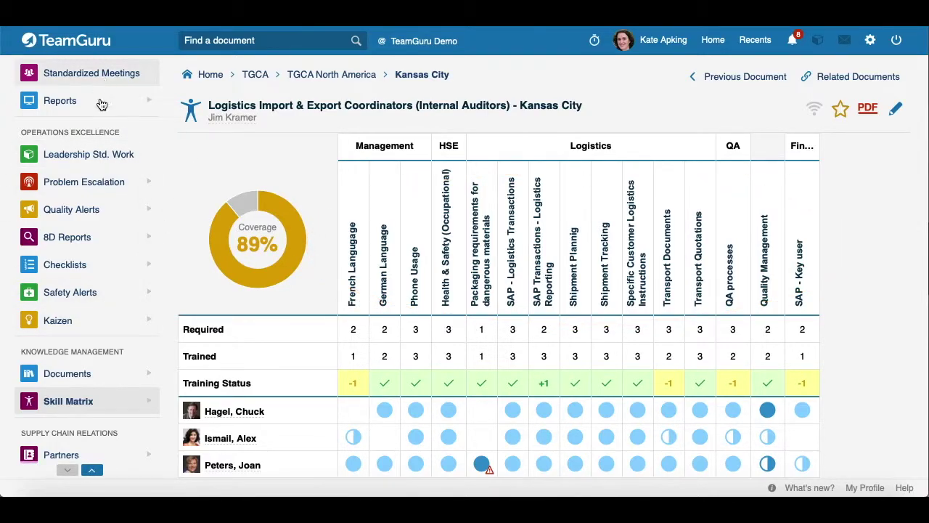
{"action": "left_click", "coordinate": [90, 409]}
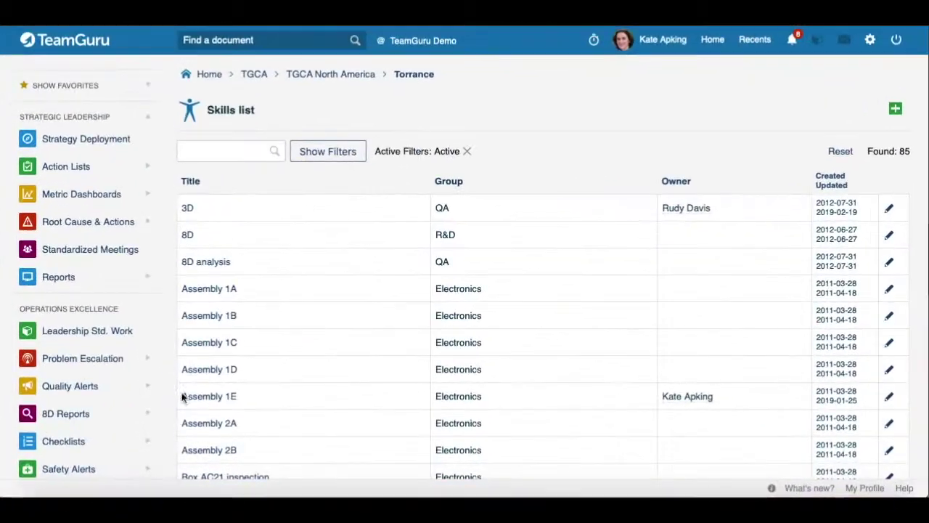
{"action": "scroll", "coordinate": [91, 402], "scroll_direction": "down", "scroll_amount": 5}
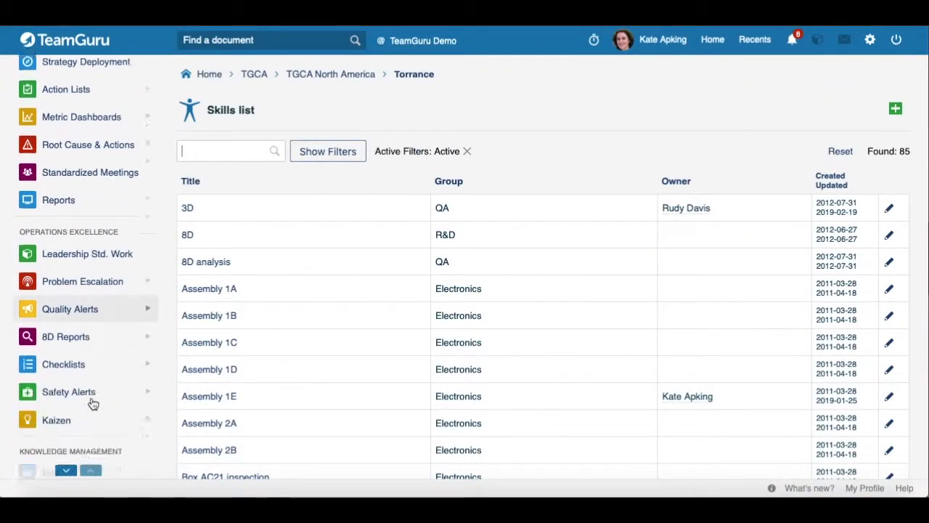
{"action": "left_click", "coordinate": [146, 395]}
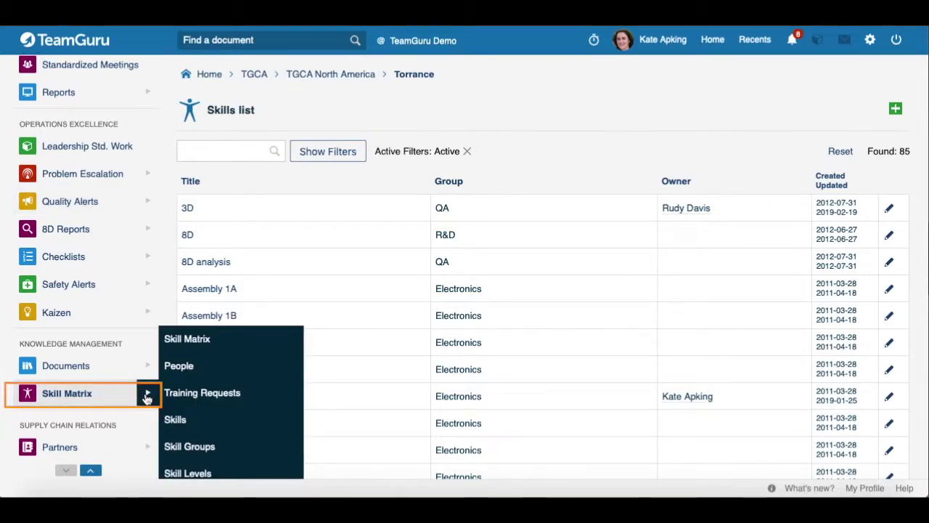
{"action": "left_click", "coordinate": [182, 421]}
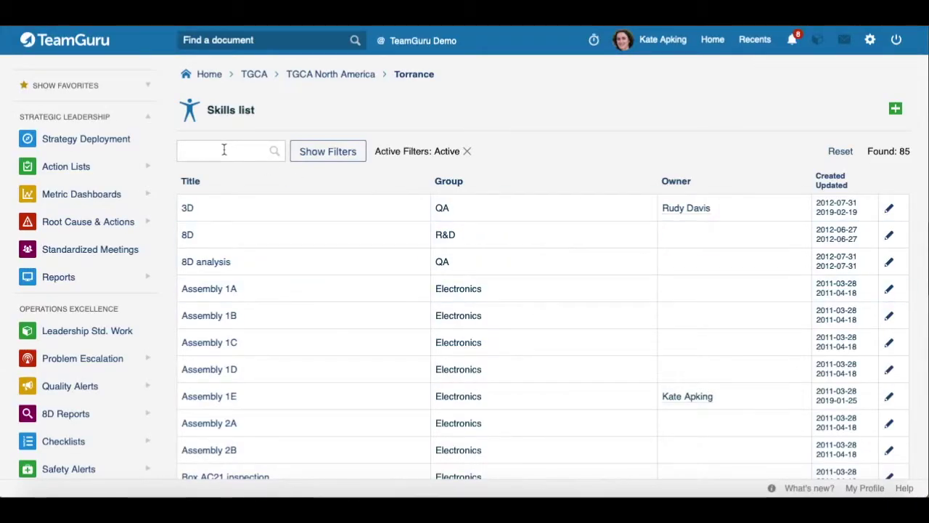
- Search the skills for "dangerous materials", open Packaging requirements for dangerous materials for editing, and examine the document linked to its qualification requirements
{"action": "left_click", "coordinate": [224, 149]}
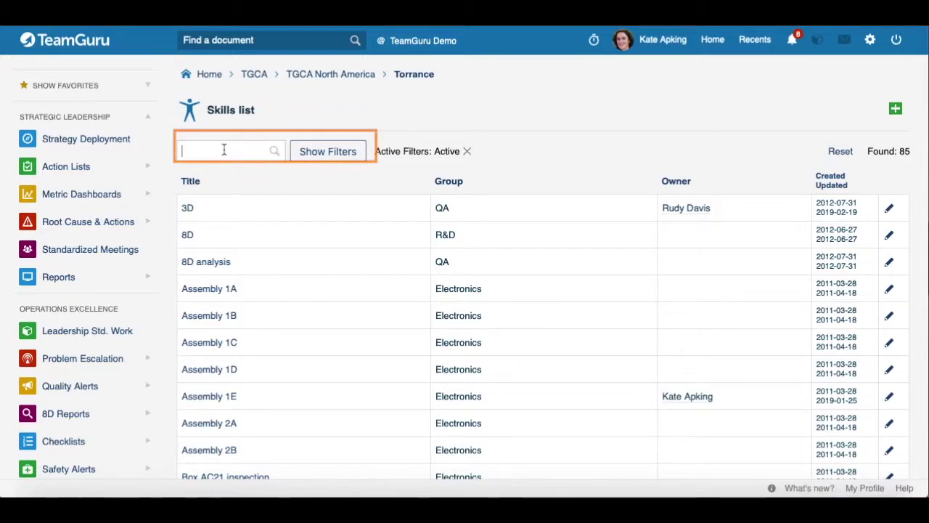
{"action": "type", "text": "dangerous materials"}
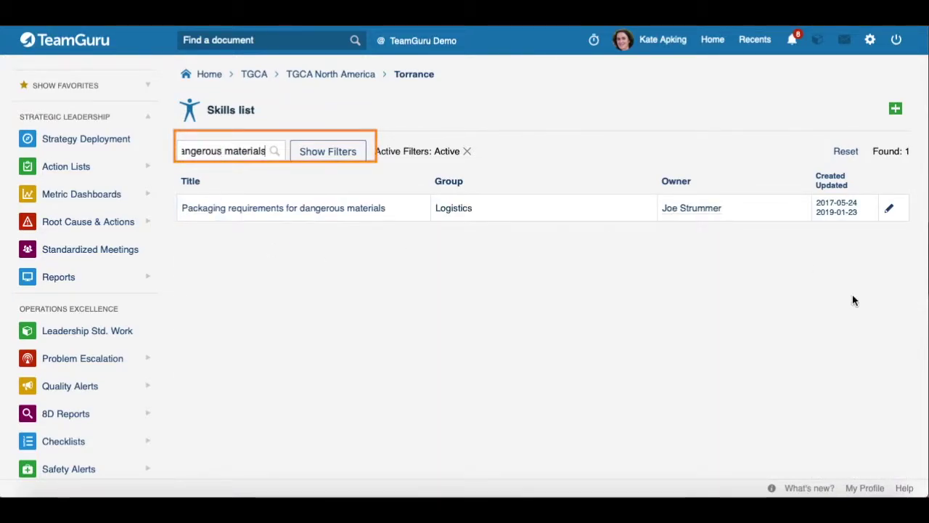
{"action": "left_click", "coordinate": [890, 212]}
{"action": "scroll", "coordinate": [675, 265], "scroll_direction": "down", "scroll_amount": 5}
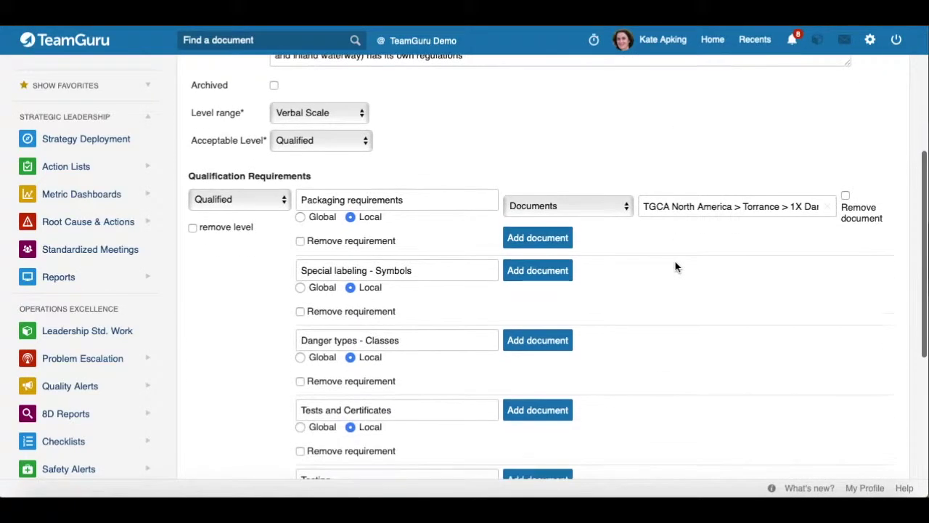
{"action": "scroll", "coordinate": [646, 257], "scroll_direction": "up", "scroll_amount": 3}
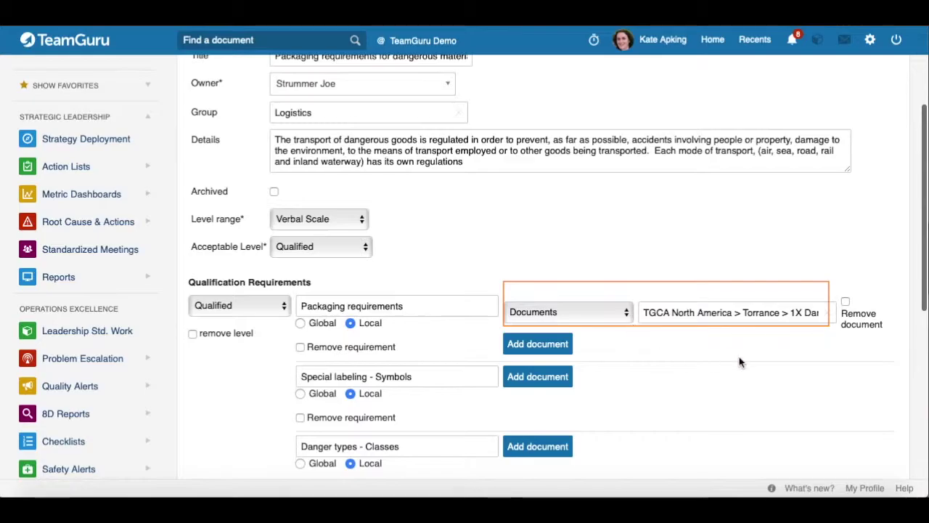
- View the training record for Packaging requirements for dangerous materials of the Trainer-level employee flagged in the Kansas City skill matrix, and close it
{"action": "scroll", "coordinate": [695, 348], "scroll_direction": "up", "scroll_amount": 3}
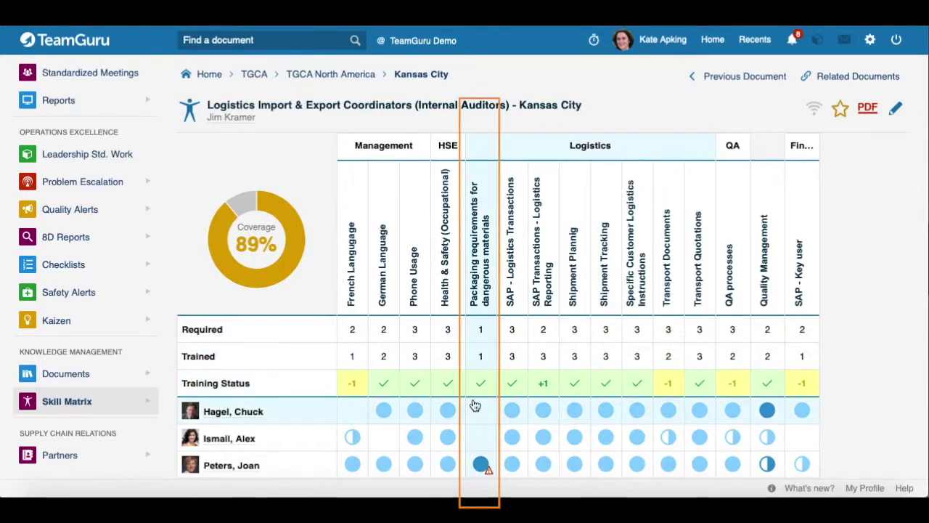
{"action": "scroll", "coordinate": [474, 405], "scroll_direction": "down", "scroll_amount": 3}
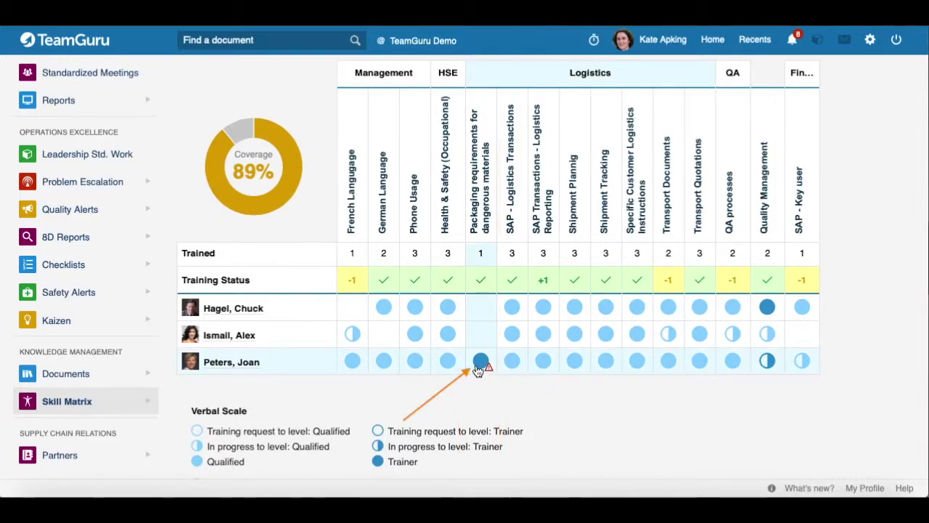
{"action": "left_click", "coordinate": [476, 366]}
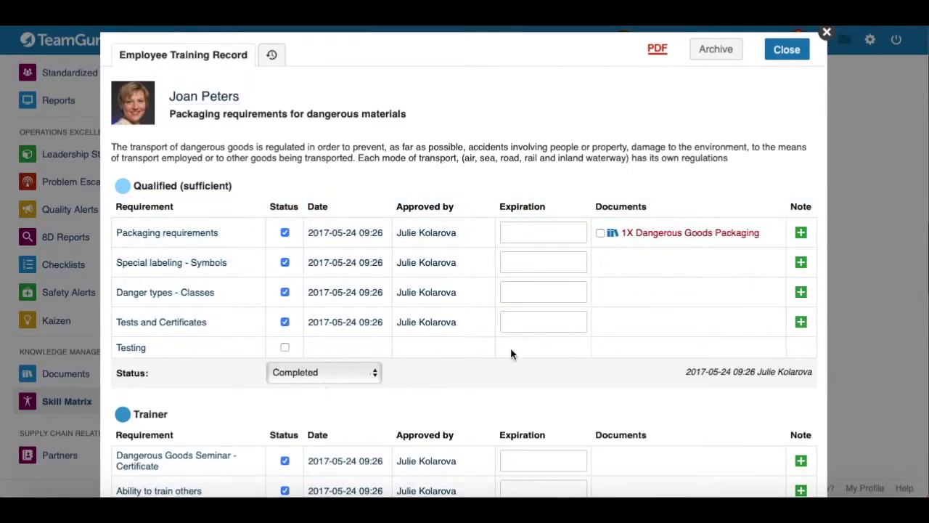
{"action": "left_click", "coordinate": [786, 49]}
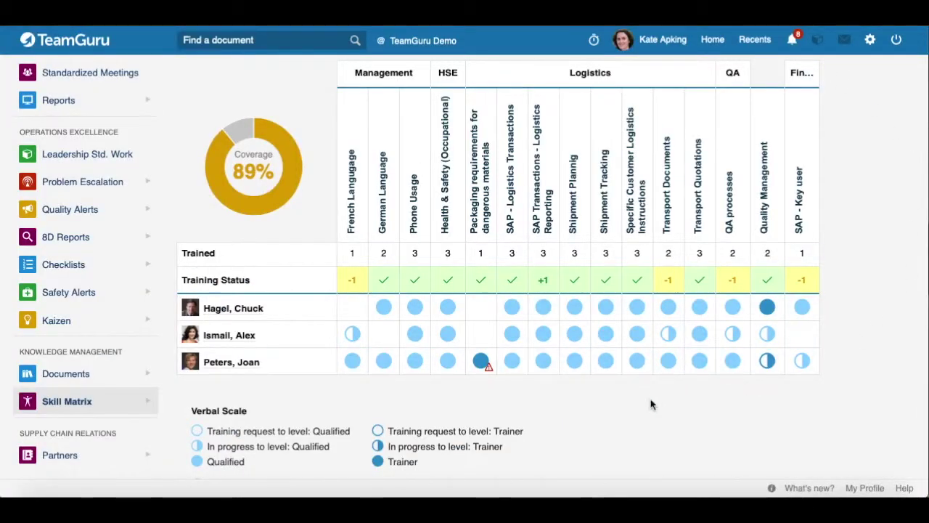
{"action": "mouse_move", "coordinate": [488, 365]}
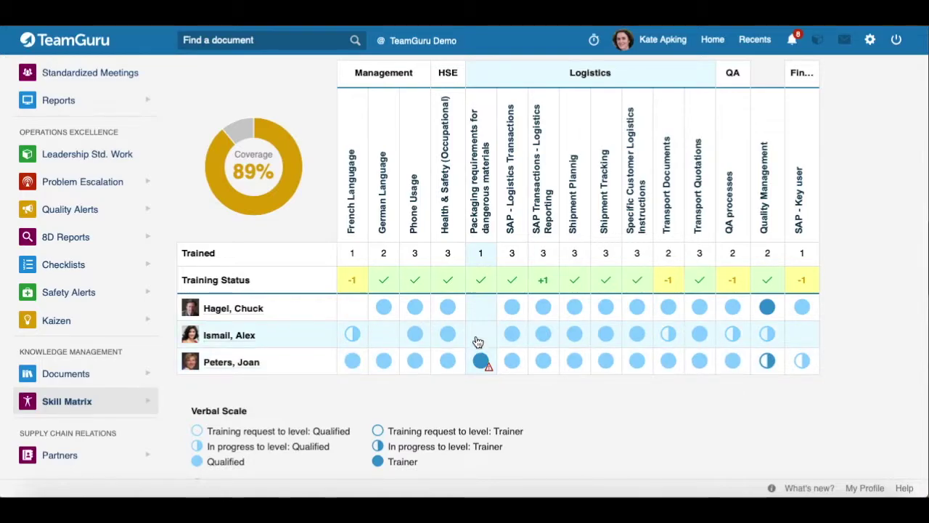
- In the second listed employee's dangerous materials training record, mark Packaging requirements as fulfilled and set the Qualified level status to Request
{"action": "left_click", "coordinate": [477, 342]}
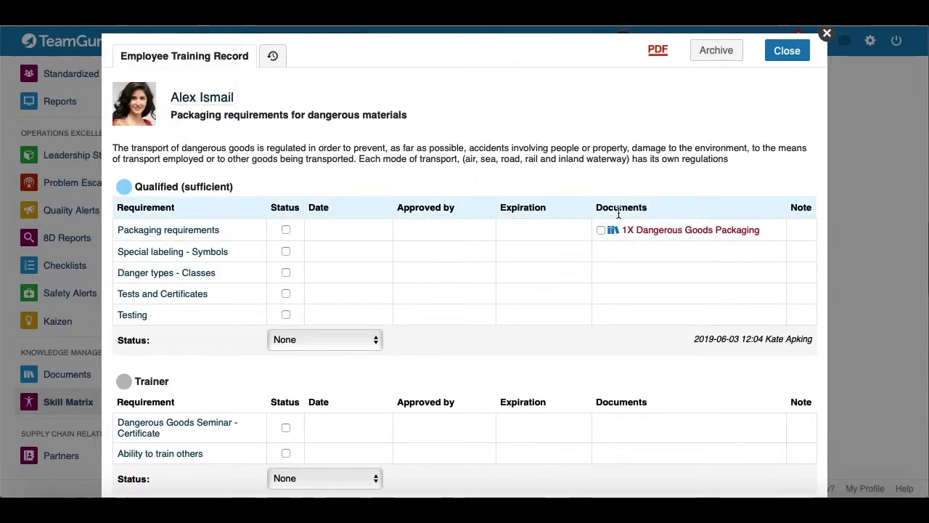
{"action": "left_click", "coordinate": [286, 230]}
{"action": "left_click", "coordinate": [297, 349]}
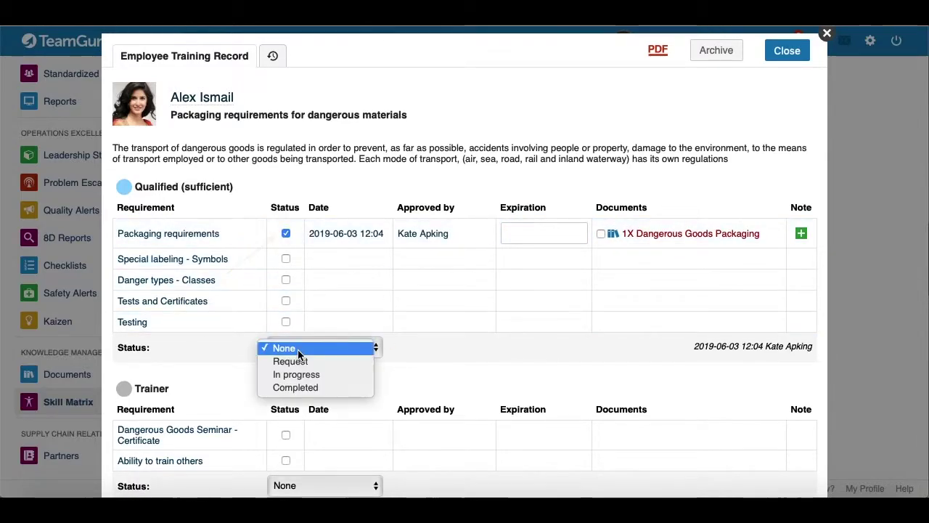
{"action": "left_click", "coordinate": [304, 361]}
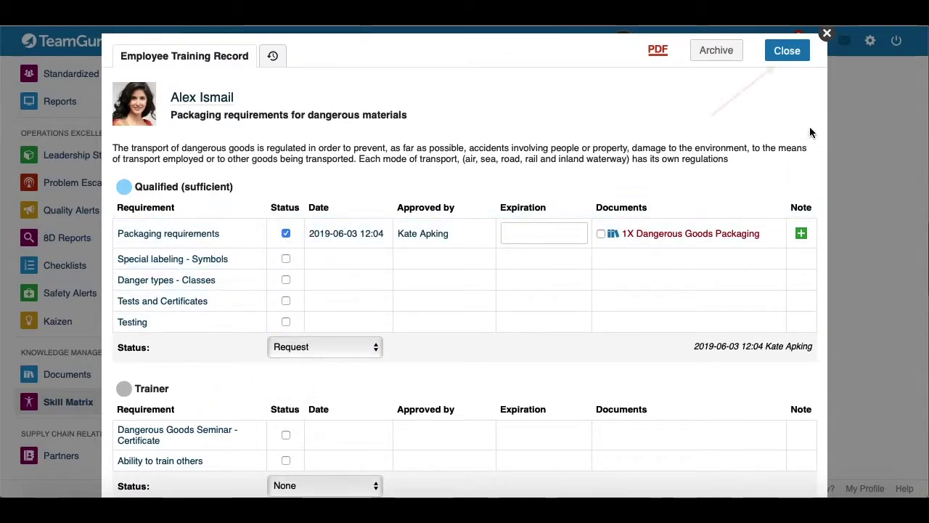
{"action": "left_click", "coordinate": [787, 51]}
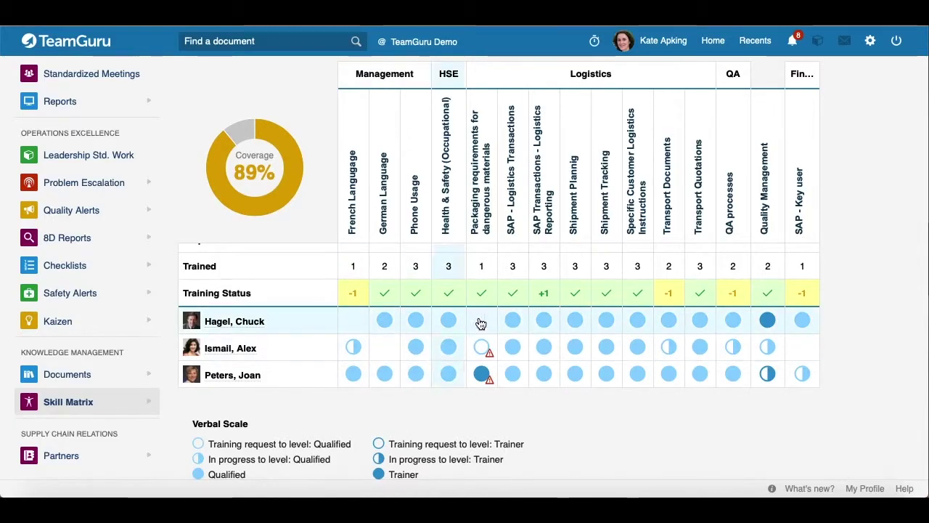
- Reopen that employee's training record from the warning in the skill matrix and open the linked 1X Dangerous Goods Packaging document
{"action": "mouse_move", "coordinate": [491, 358]}
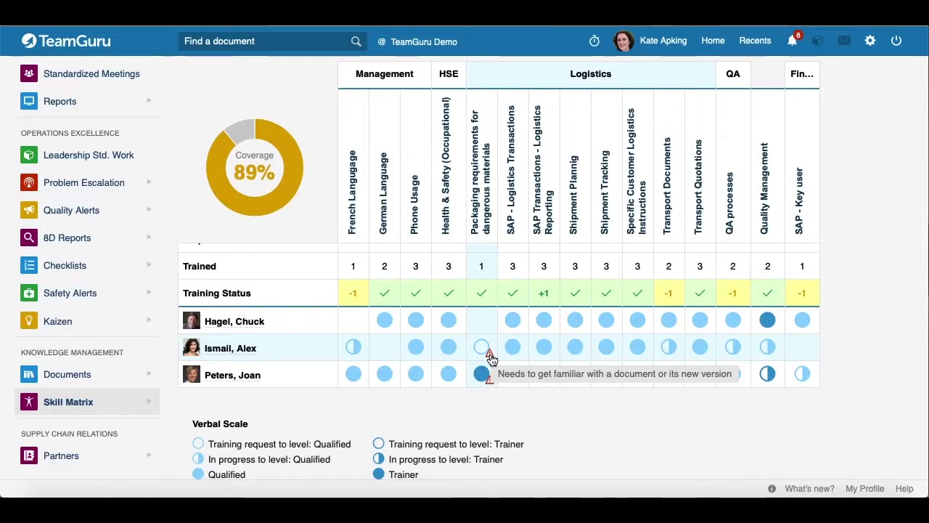
{"action": "left_click", "coordinate": [490, 359]}
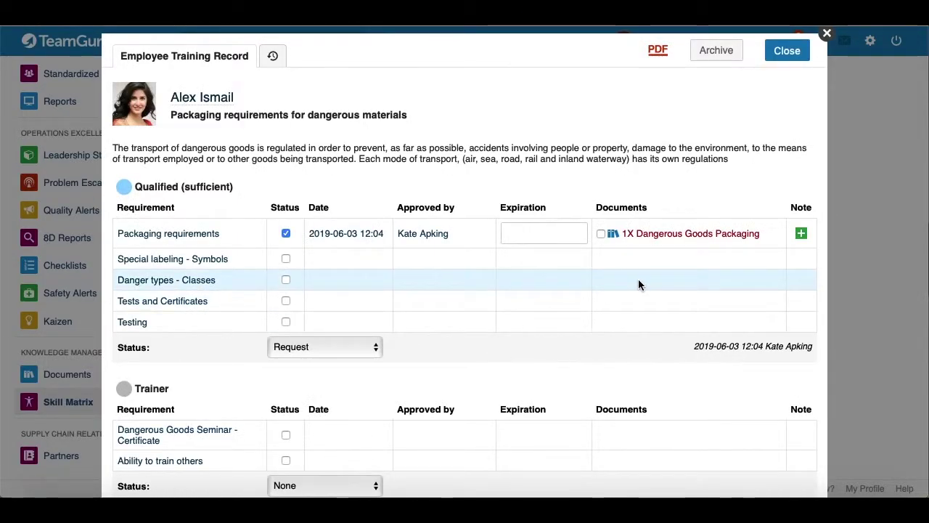
{"action": "left_click", "coordinate": [666, 233]}
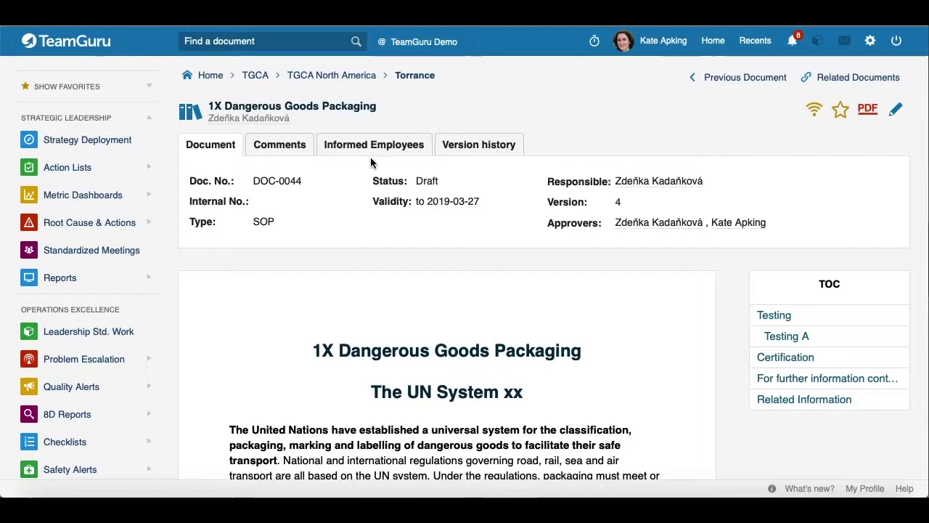
- Review the document's complete list of informed employees with their groups and skill matrices
{"action": "left_click", "coordinate": [351, 155]}
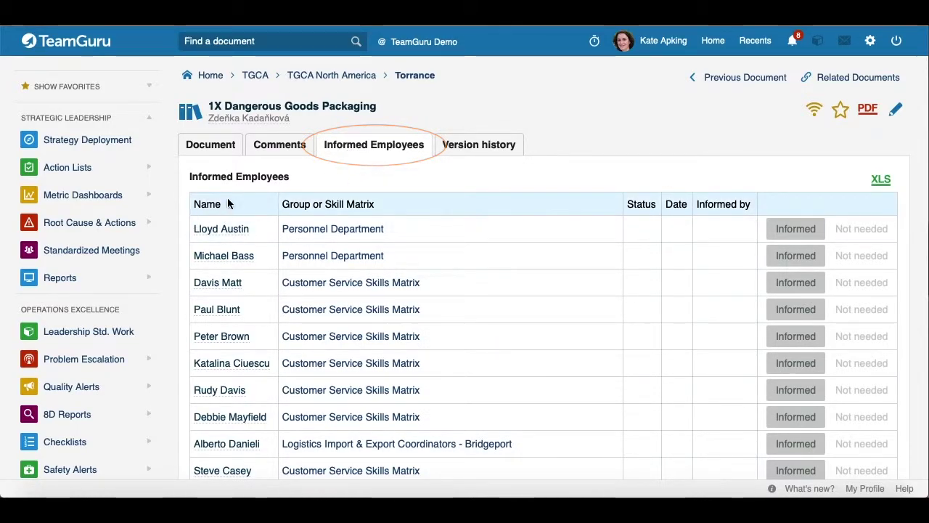
{"action": "scroll", "coordinate": [210, 210], "scroll_direction": "down", "scroll_amount": 2}
{"action": "scroll", "coordinate": [228, 198], "scroll_direction": "down", "scroll_amount": 3}
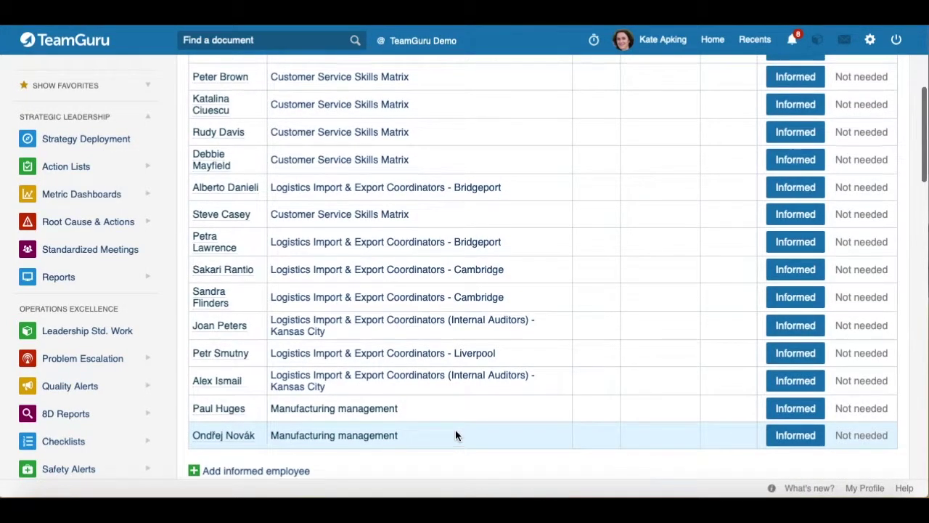
{"action": "scroll", "coordinate": [456, 433], "scroll_direction": "up", "scroll_amount": 4}
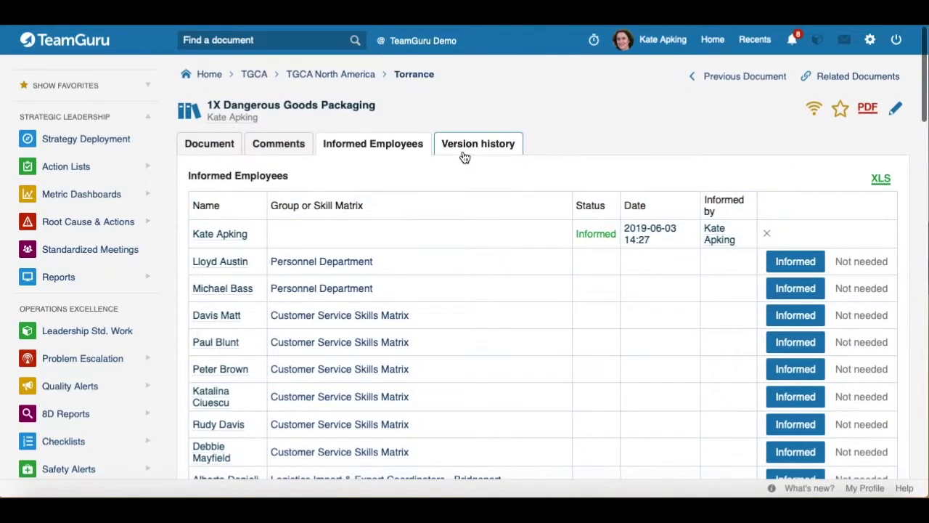
- View the document's version history and open version 5 for editing to examine its current version details
{"action": "left_click", "coordinate": [463, 155]}
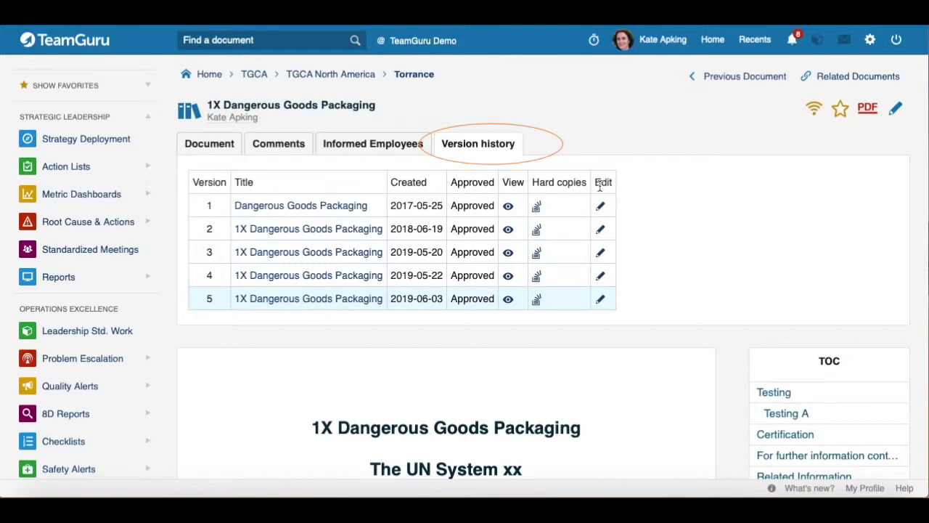
{"action": "left_click", "coordinate": [600, 302]}
{"action": "scroll", "coordinate": [658, 269], "scroll_direction": "down", "scroll_amount": 1}
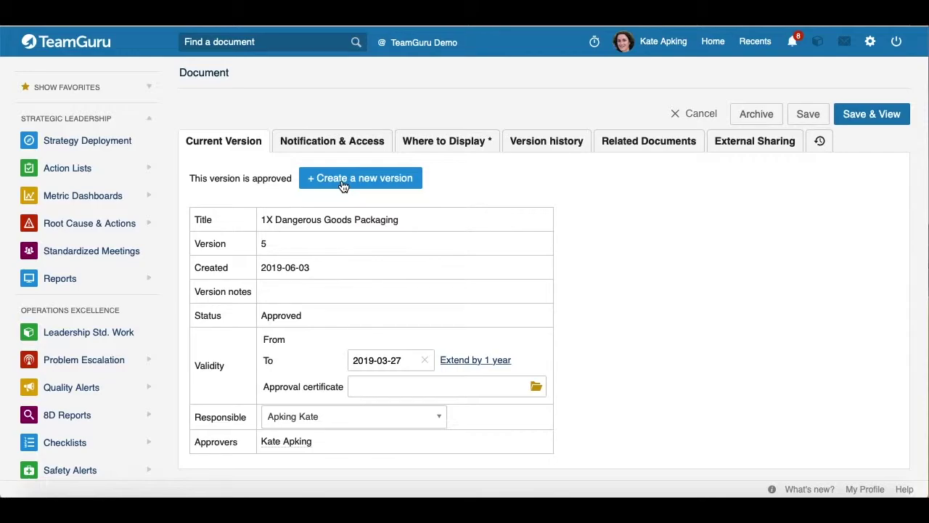
{"action": "scroll", "coordinate": [522, 226], "scroll_direction": "up", "scroll_amount": 1}
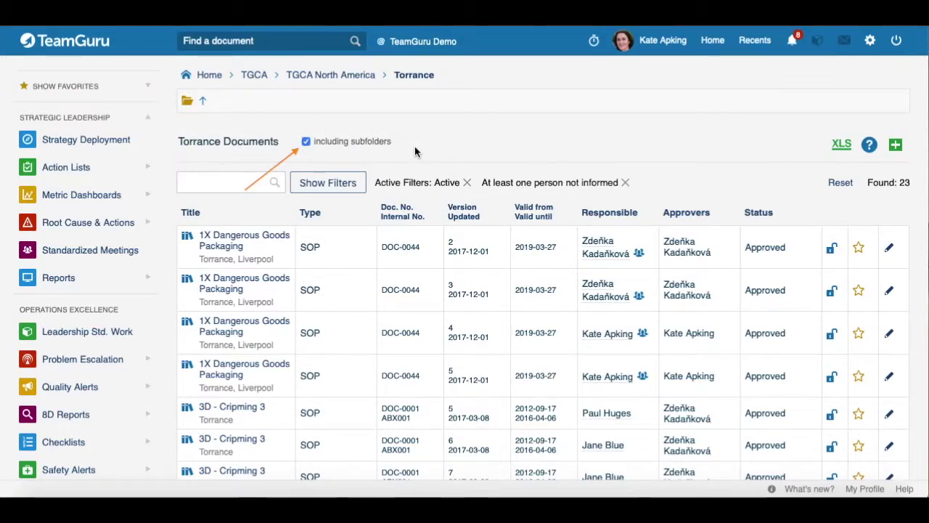
- Show the filters of the Torrance documents list and review the status, document version and acknowledgement options
{"action": "left_click", "coordinate": [300, 189]}
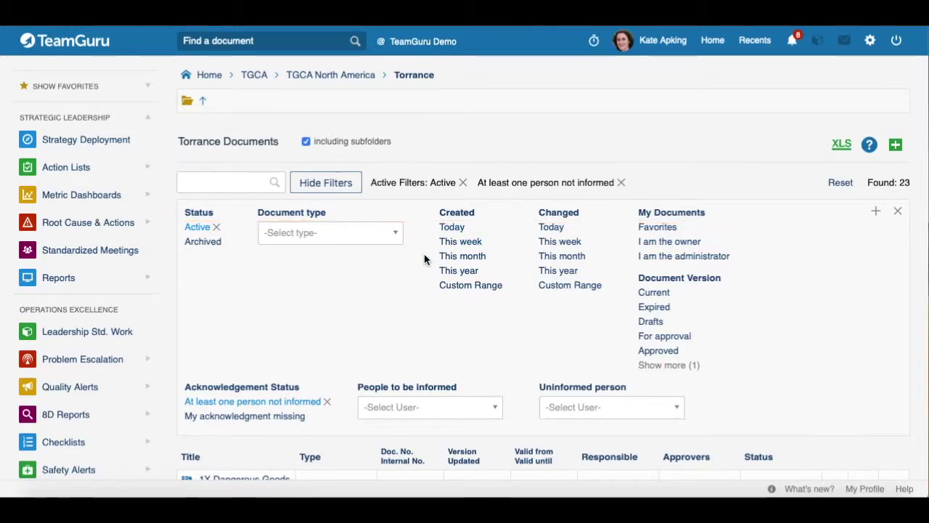
{"action": "scroll", "coordinate": [423, 251], "scroll_direction": "down", "scroll_amount": 1}
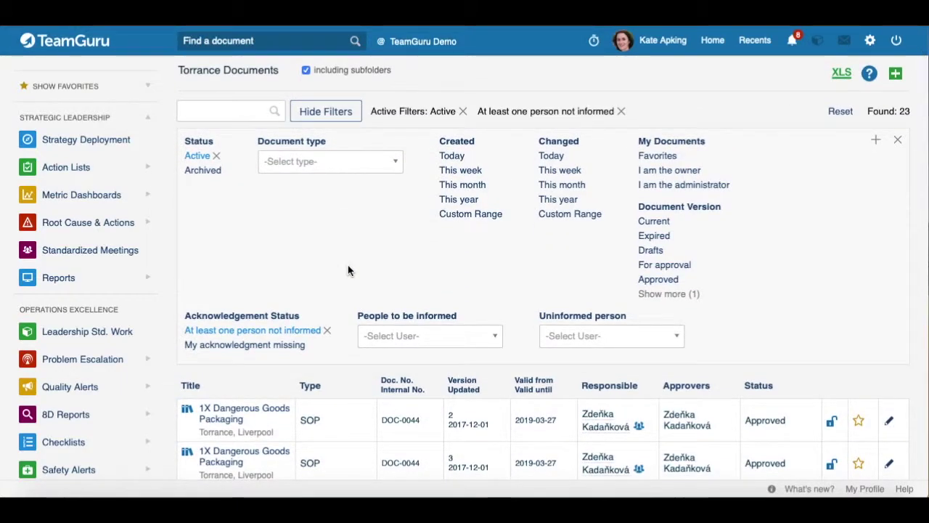
{"action": "scroll", "coordinate": [367, 261], "scroll_direction": "down", "scroll_amount": 1}
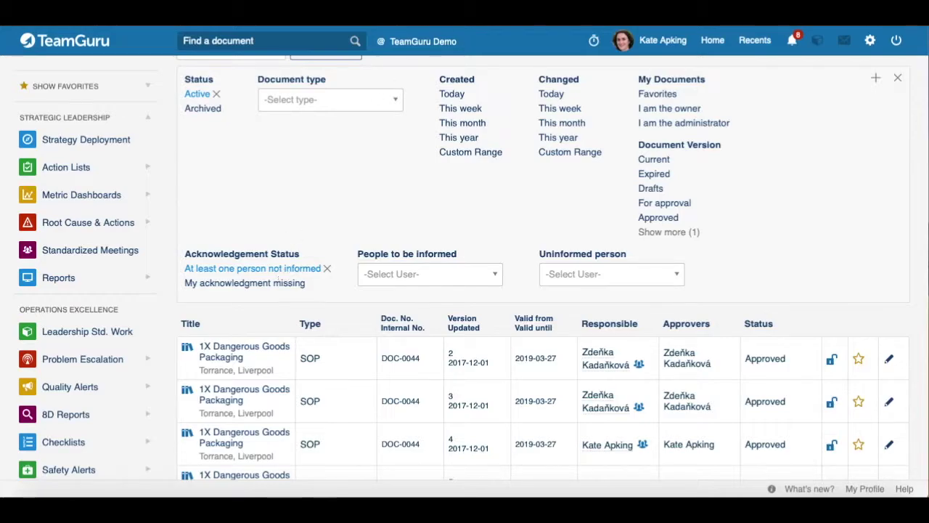
{"action": "scroll", "coordinate": [343, 367], "scroll_direction": "up", "scroll_amount": 2}
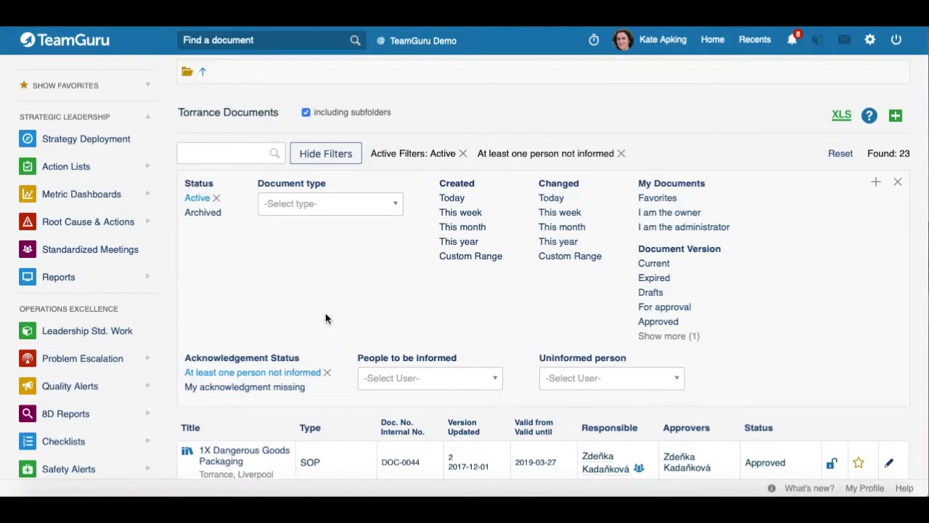
{"action": "scroll", "coordinate": [325, 316], "scroll_direction": "down", "scroll_amount": 1}
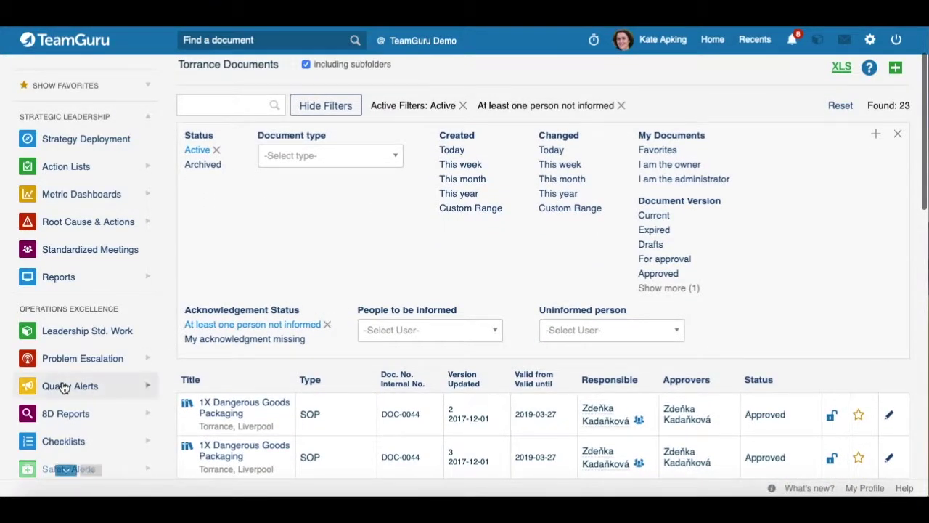
- Open the Acknowledgement Status overview of the Documents module and check how many people in each group are informed about each document
{"action": "scroll", "coordinate": [65, 383], "scroll_direction": "down", "scroll_amount": 4}
{"action": "left_click", "coordinate": [149, 369]}
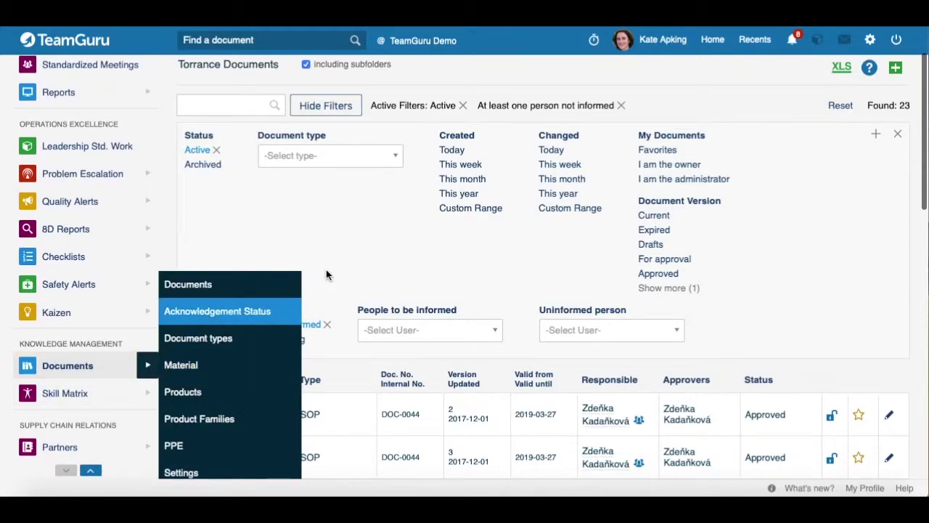
{"action": "left_click", "coordinate": [239, 310]}
{"action": "scroll", "coordinate": [430, 248], "scroll_direction": "down", "scroll_amount": 1}
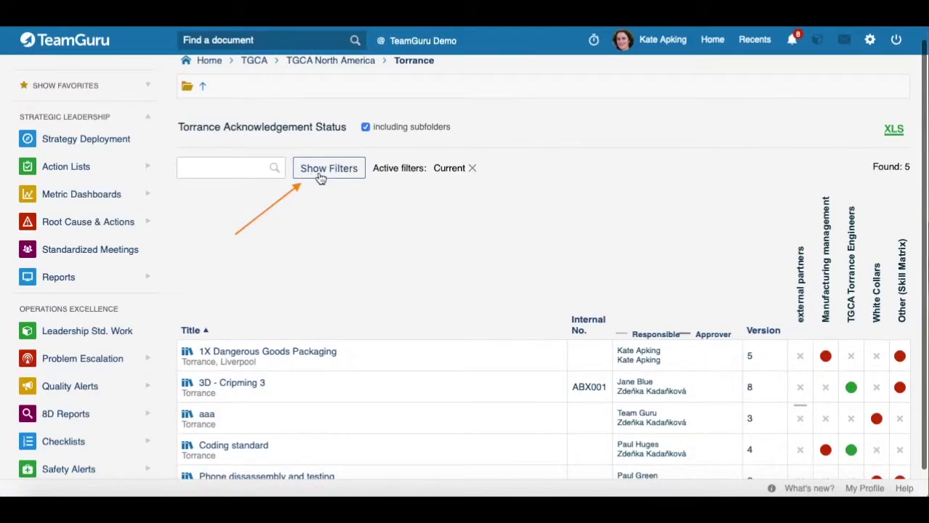
{"action": "scroll", "coordinate": [563, 204], "scroll_direction": "down", "scroll_amount": 1}
{"action": "scroll", "coordinate": [562, 204], "scroll_direction": "down", "scroll_amount": 1}
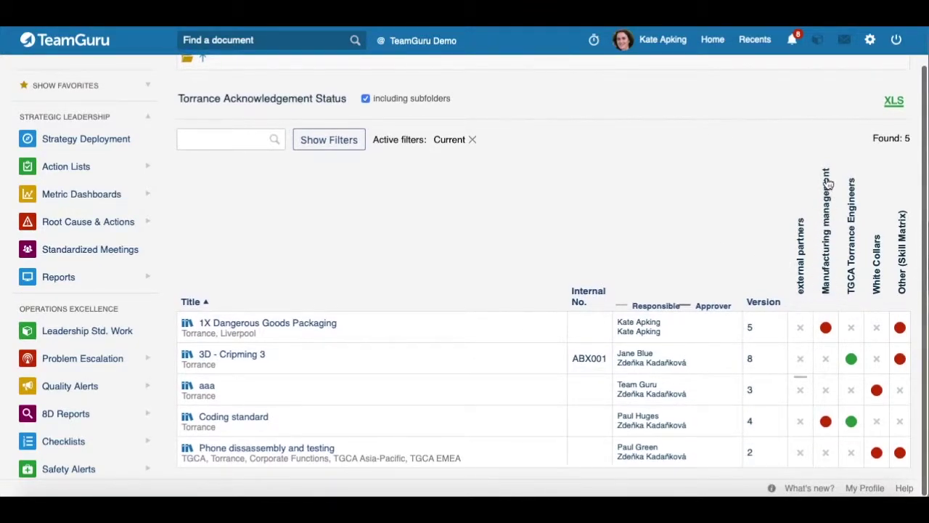
{"action": "mouse_move", "coordinate": [825, 331]}
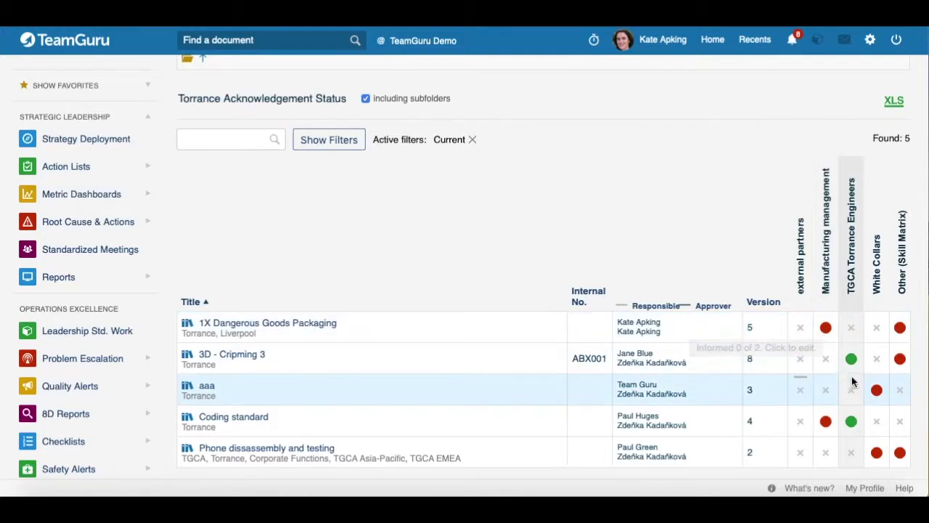
{"action": "mouse_move", "coordinate": [851, 362]}
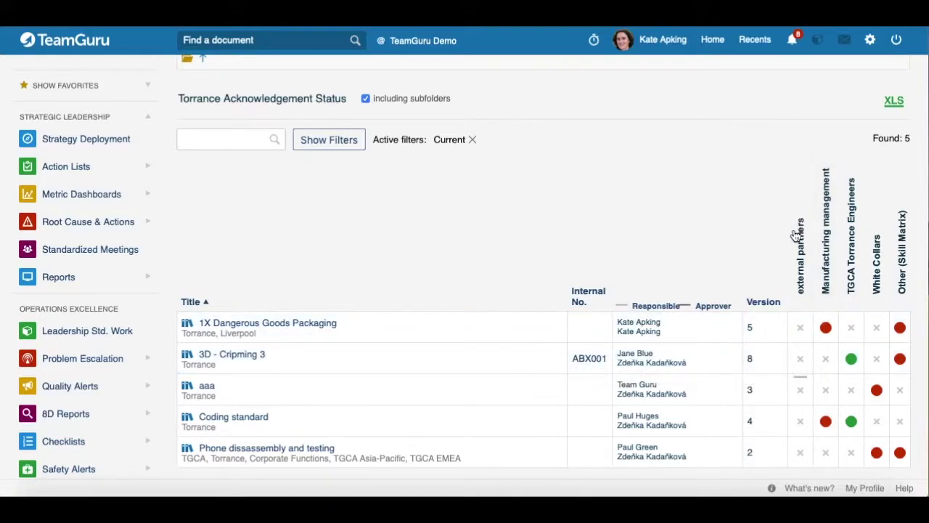
- Mark the 1X Dangerous Goods Packaging document as relevant to the external partners group
{"action": "left_click", "coordinate": [800, 331]}
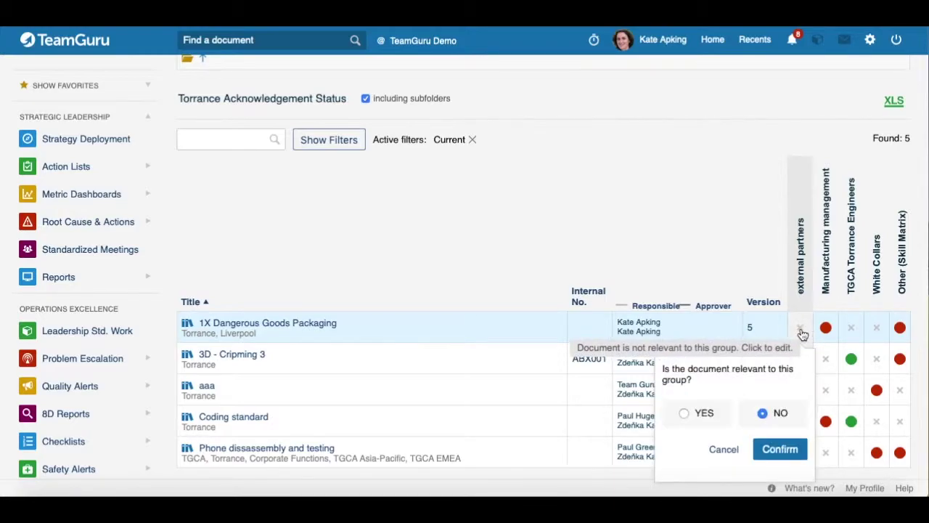
{"action": "left_click", "coordinate": [684, 414]}
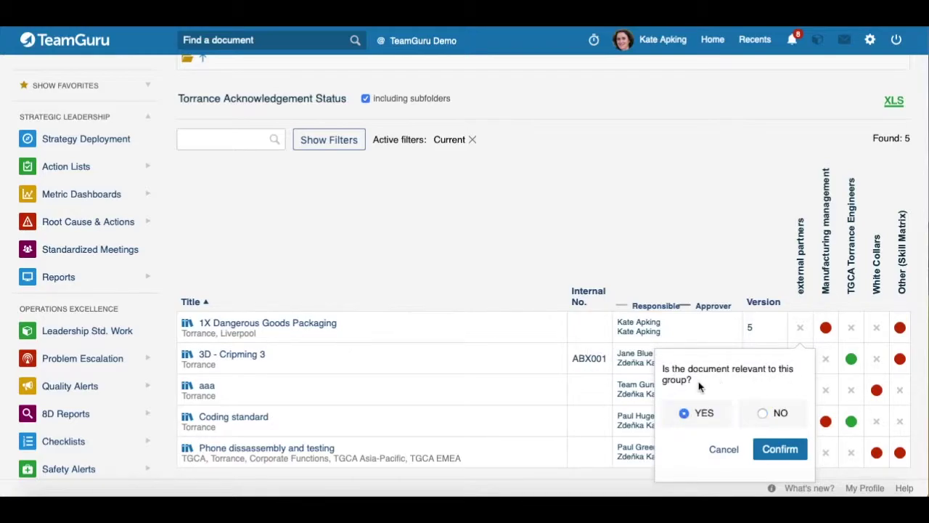
{"action": "left_click", "coordinate": [771, 453]}
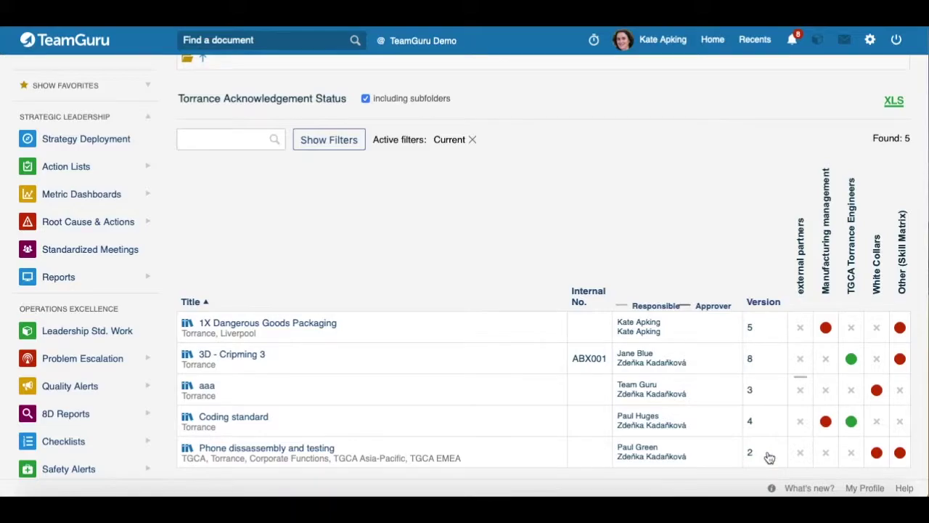
- Set the 1X Dangerous Goods Packaging document back to not relevant for the external partners group
{"action": "left_click", "coordinate": [796, 338]}
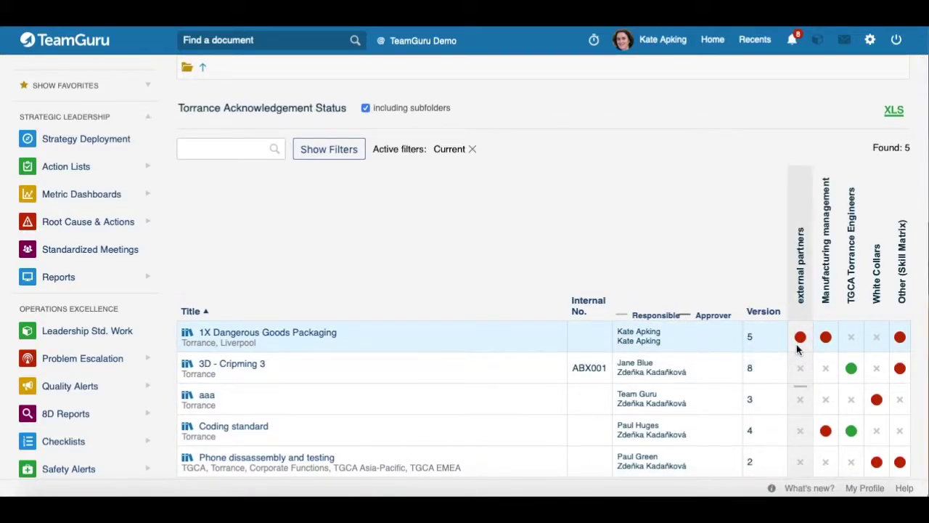
{"action": "left_click", "coordinate": [800, 339]}
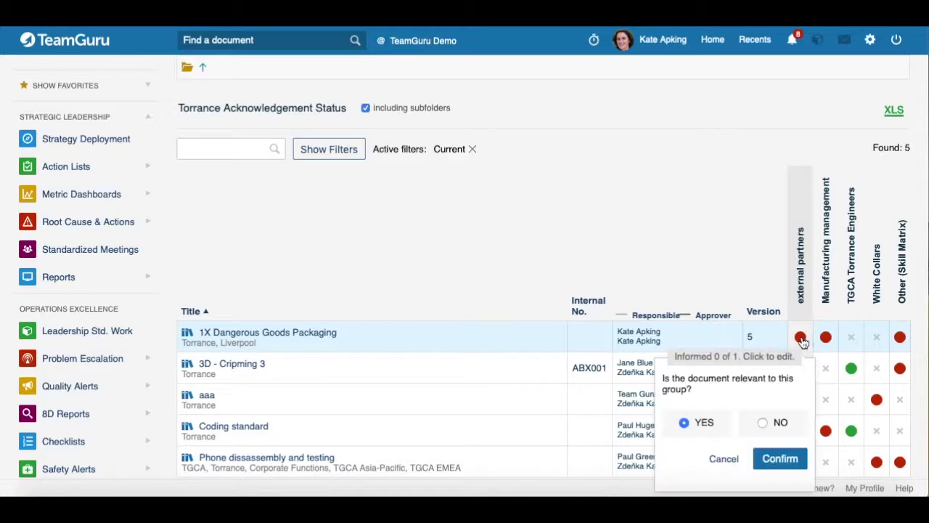
{"action": "left_click", "coordinate": [762, 421]}
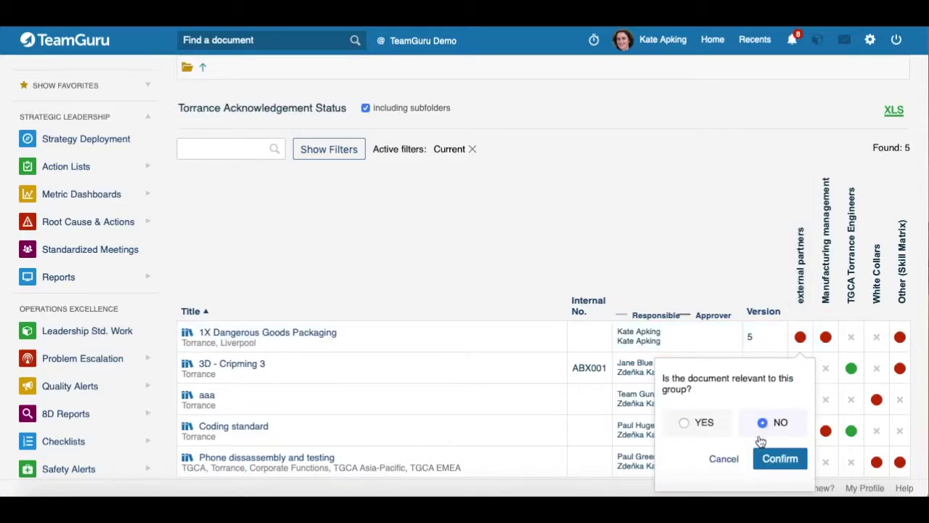
{"action": "left_click", "coordinate": [777, 459]}
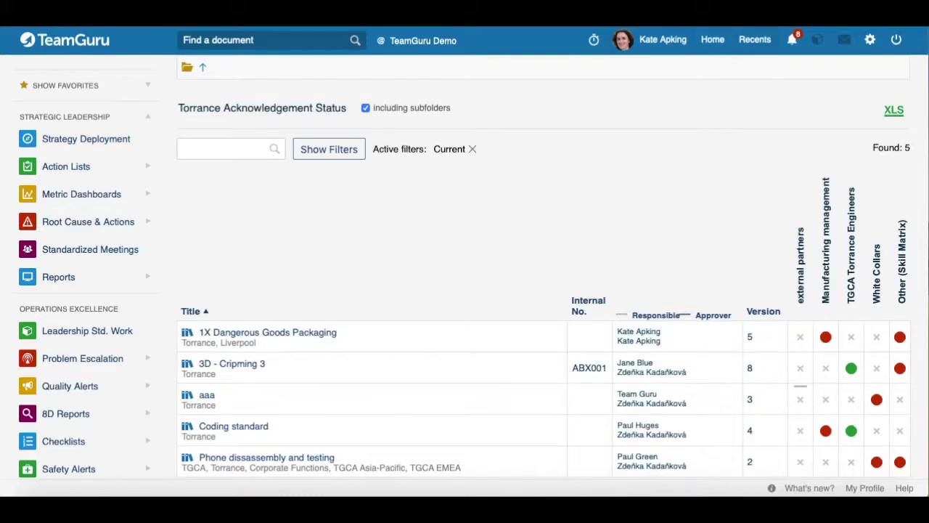
- Review the Torrance documents list filtered to active documents with My acknowledgment missing, including their versions, responsible people and statuses
{"action": "scroll", "coordinate": [118, 356], "scroll_direction": "down", "scroll_amount": 3}
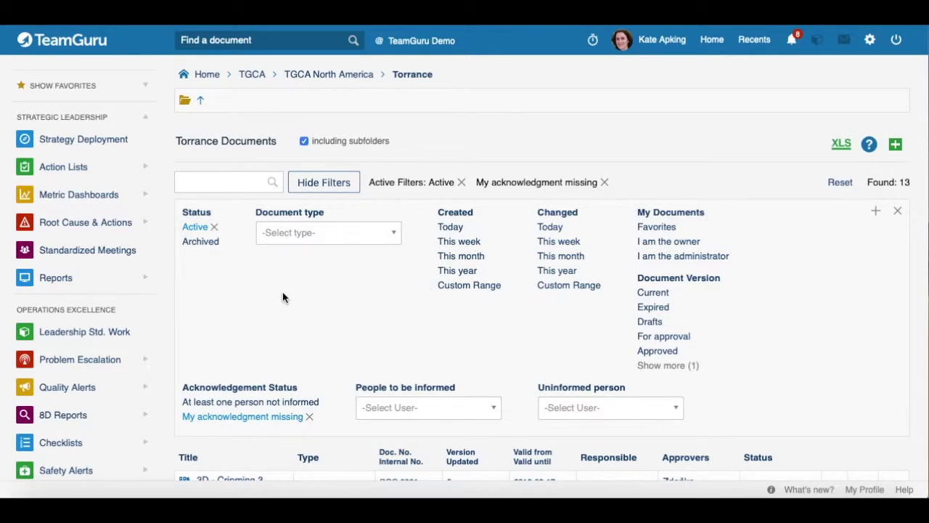
{"action": "scroll", "coordinate": [282, 294], "scroll_direction": "down", "scroll_amount": 1}
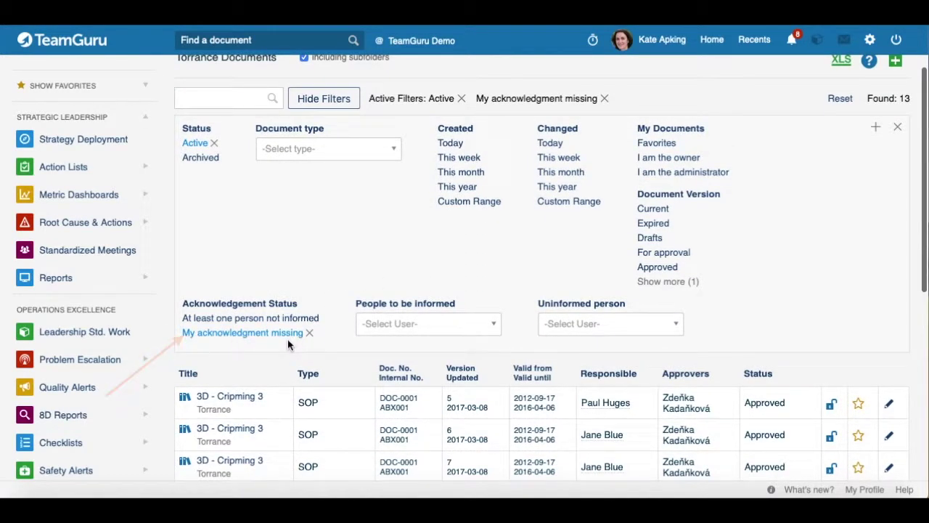
{"action": "scroll", "coordinate": [263, 340], "scroll_direction": "up", "scroll_amount": 1}
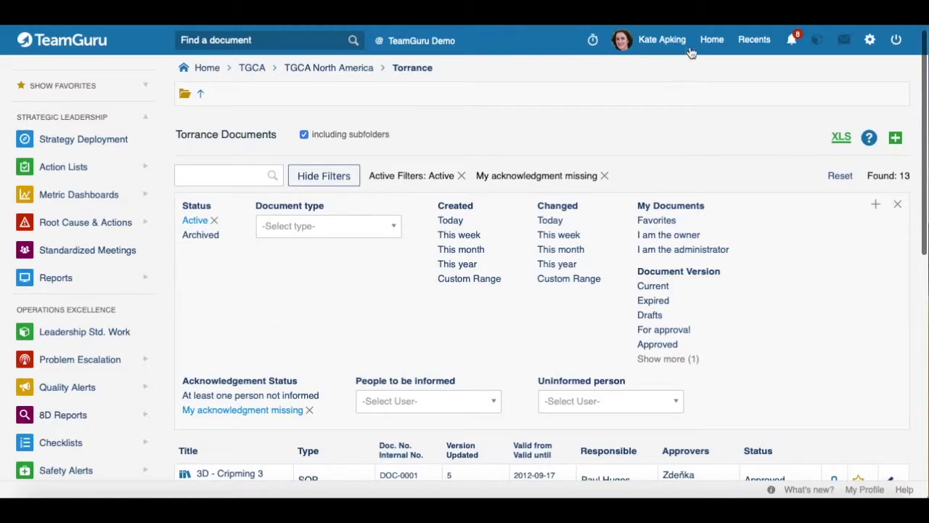
{"action": "scroll", "coordinate": [260, 309], "scroll_direction": "down", "scroll_amount": 1}
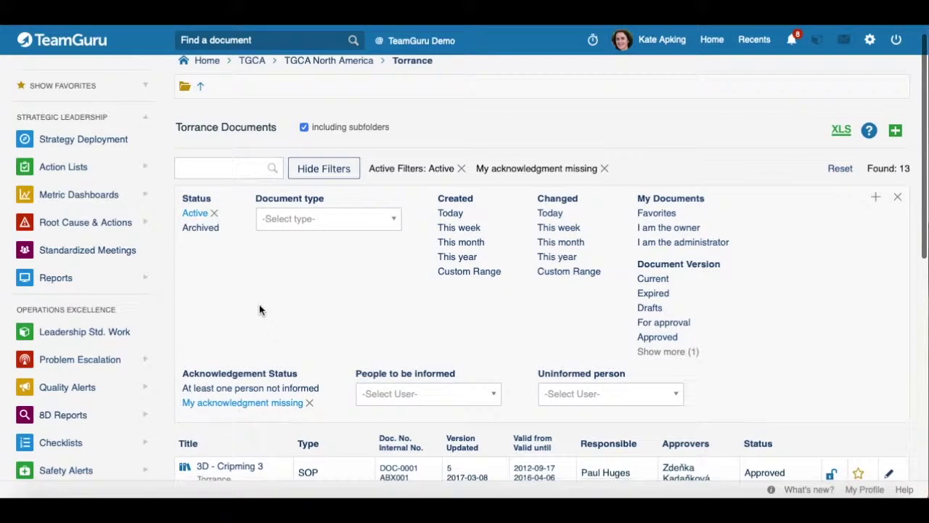
{"action": "scroll", "coordinate": [259, 309], "scroll_direction": "down", "scroll_amount": 2}
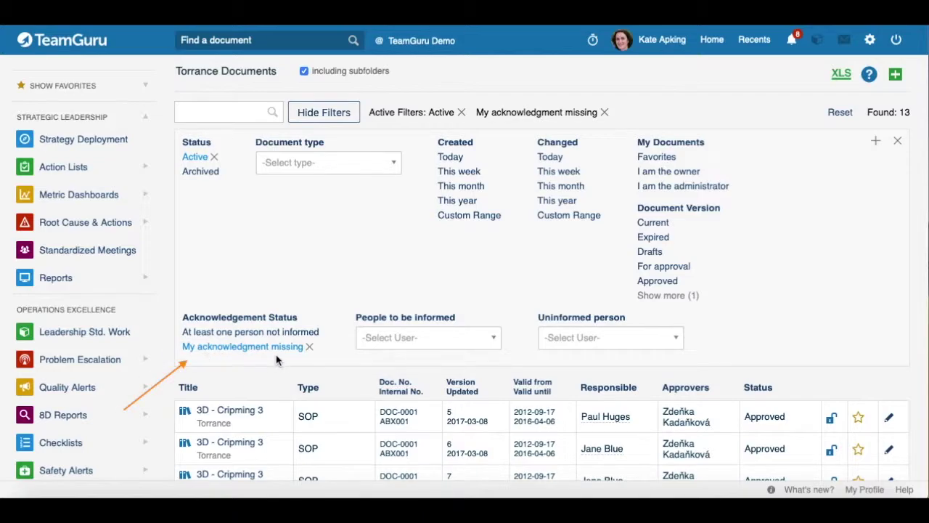
{"action": "scroll", "coordinate": [274, 350], "scroll_direction": "down", "scroll_amount": 6}
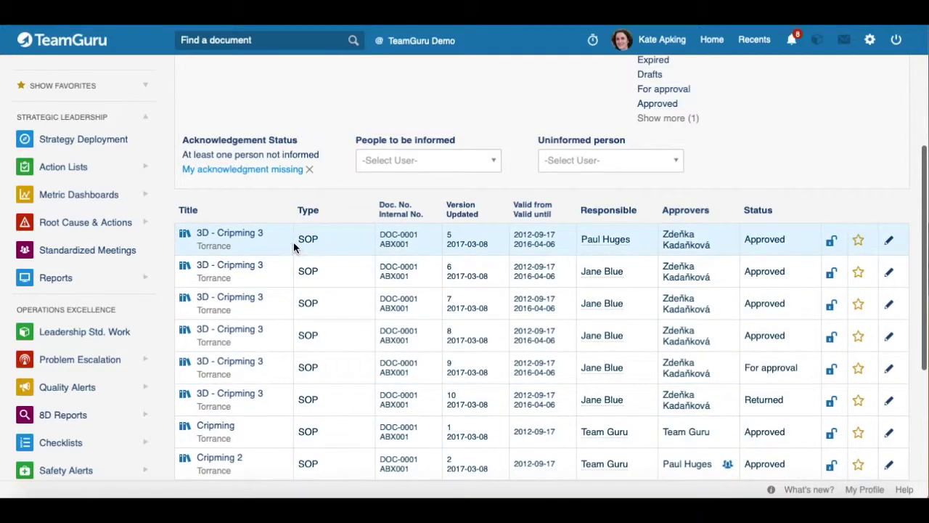
{"action": "scroll", "coordinate": [293, 243], "scroll_direction": "down", "scroll_amount": 2}
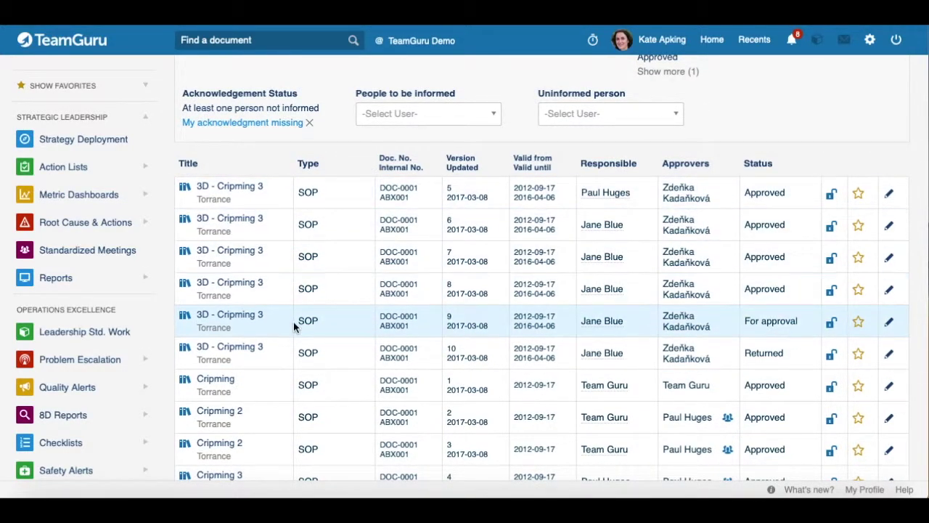
{"action": "scroll", "coordinate": [337, 172], "scroll_direction": "up", "scroll_amount": 1}
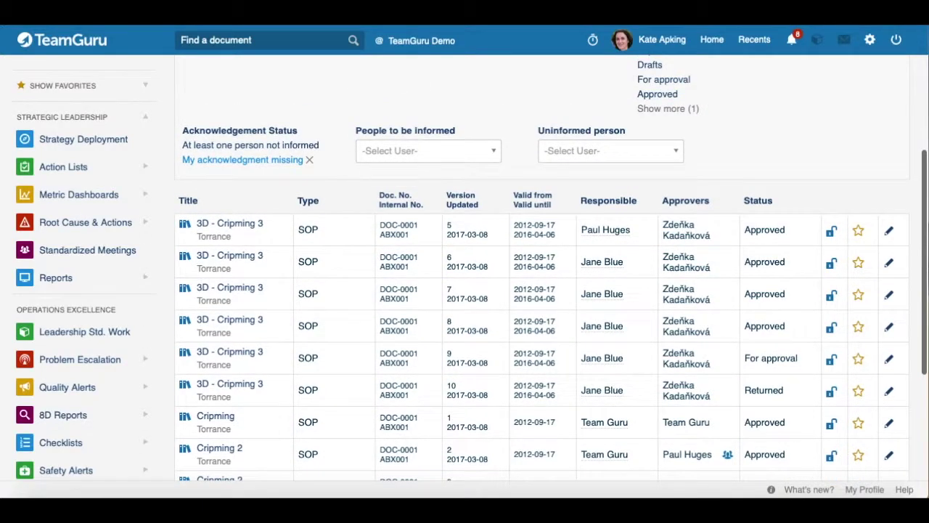
- Remove the My acknowledgment missing filter and filter the Torrance documents by the logged-in user as the person to be informed
{"action": "left_click", "coordinate": [311, 159]}
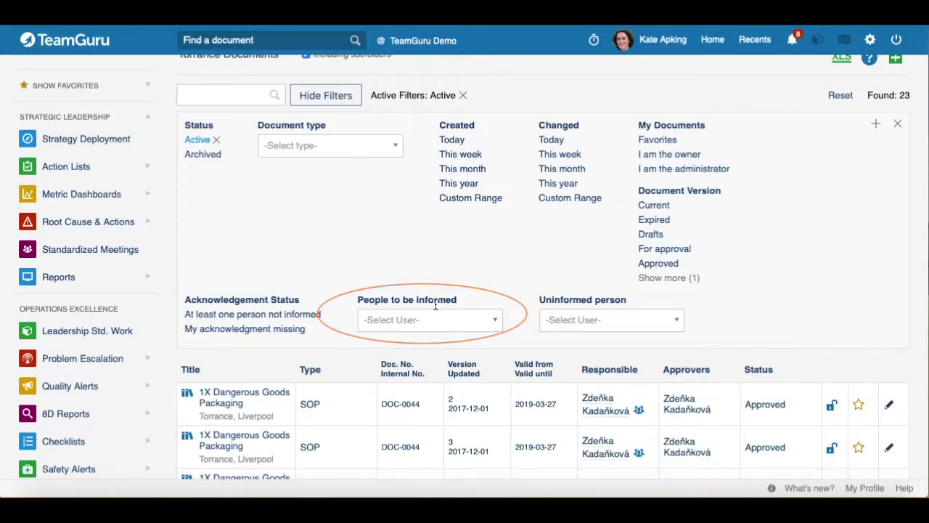
{"action": "left_click", "coordinate": [445, 324]}
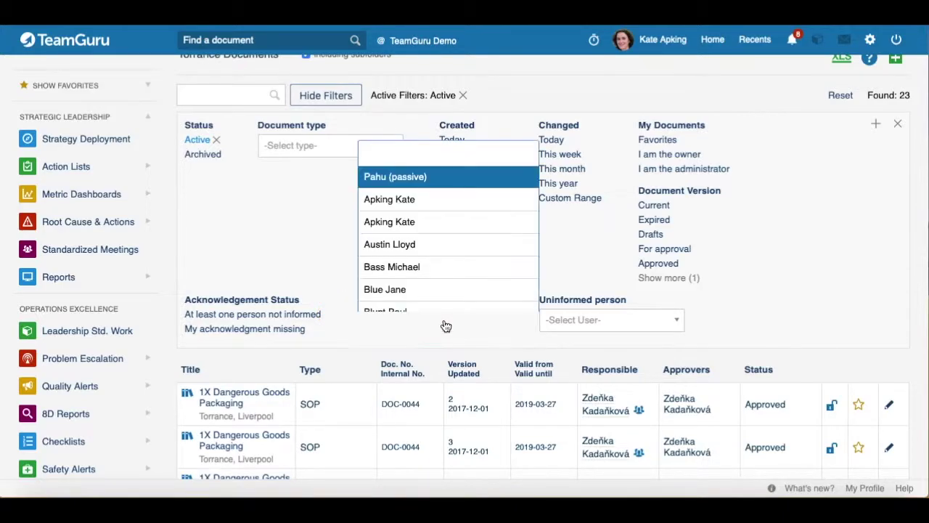
{"action": "scroll", "coordinate": [383, 234], "scroll_direction": "down", "scroll_amount": 1}
{"action": "left_click", "coordinate": [407, 216]}
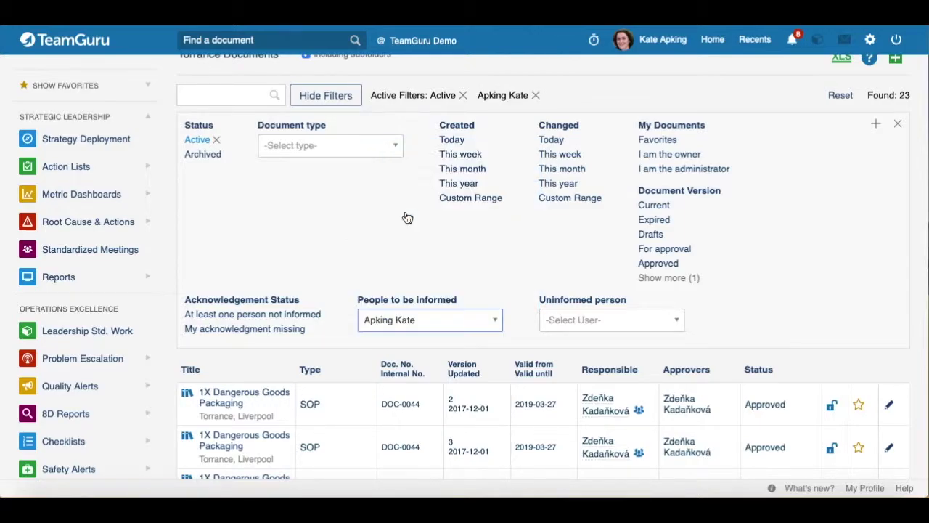
{"action": "scroll", "coordinate": [342, 324], "scroll_direction": "down", "scroll_amount": 1}
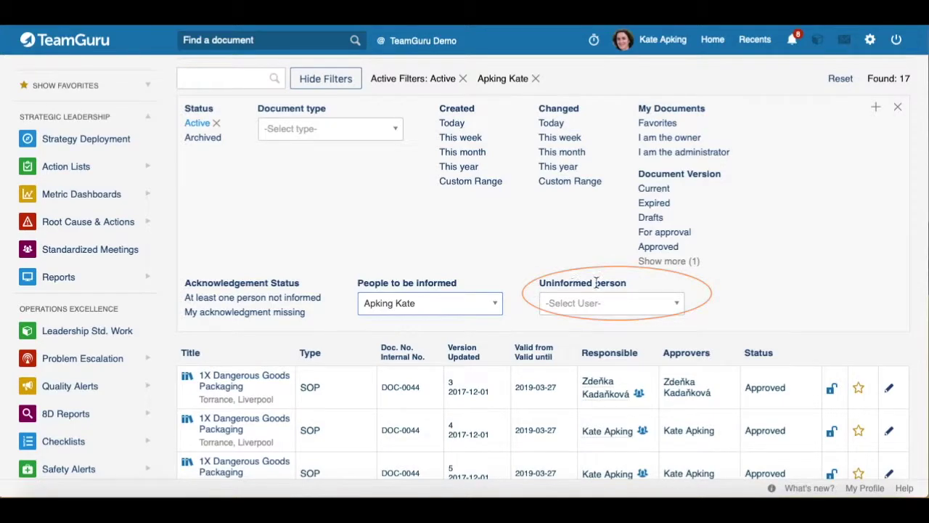
- Check which users the Uninformed person filter offers, leaving it without a selection
{"action": "left_click", "coordinate": [627, 309]}
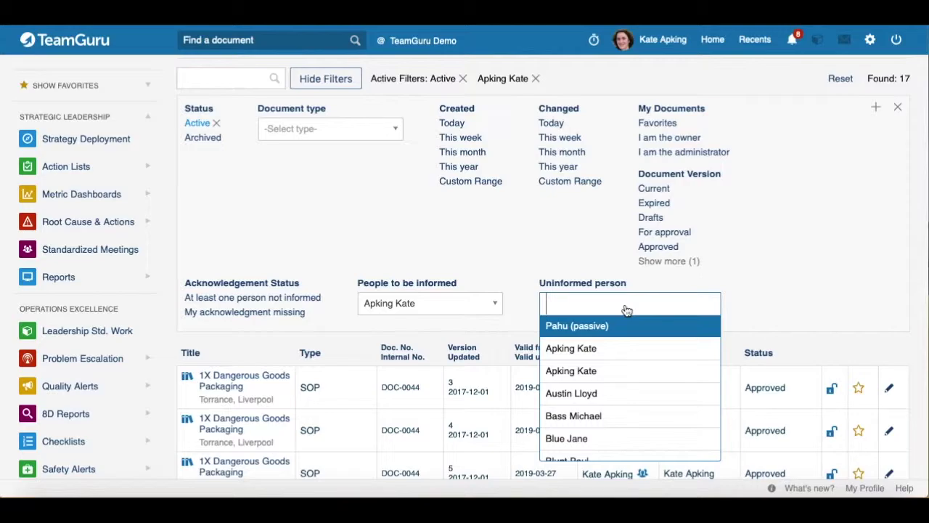
{"action": "left_click", "coordinate": [647, 278]}
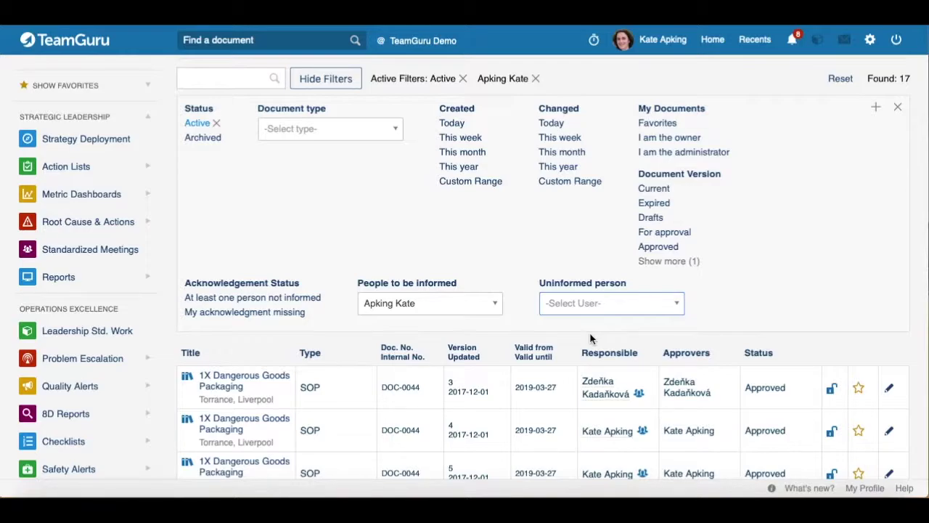
{"action": "scroll", "coordinate": [341, 374], "scroll_direction": "up", "scroll_amount": 3}
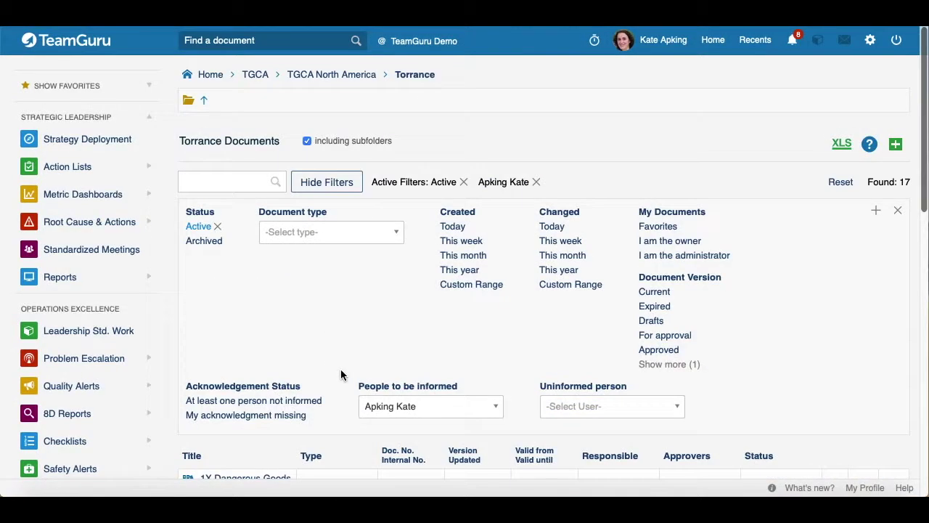
- Show the available sections of the Documents module under Knowledge Management
{"action": "scroll", "coordinate": [87, 323], "scroll_direction": "down", "scroll_amount": 5}
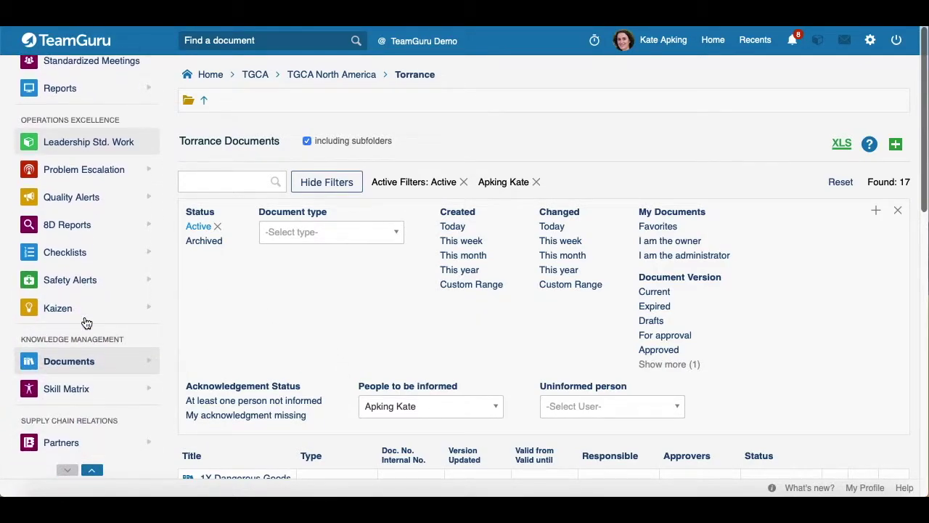
{"action": "left_click", "coordinate": [150, 367]}
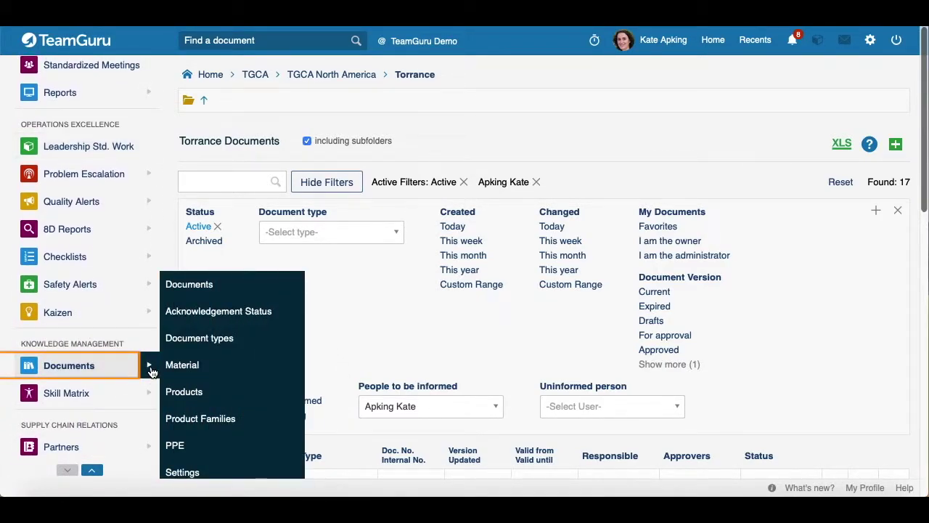